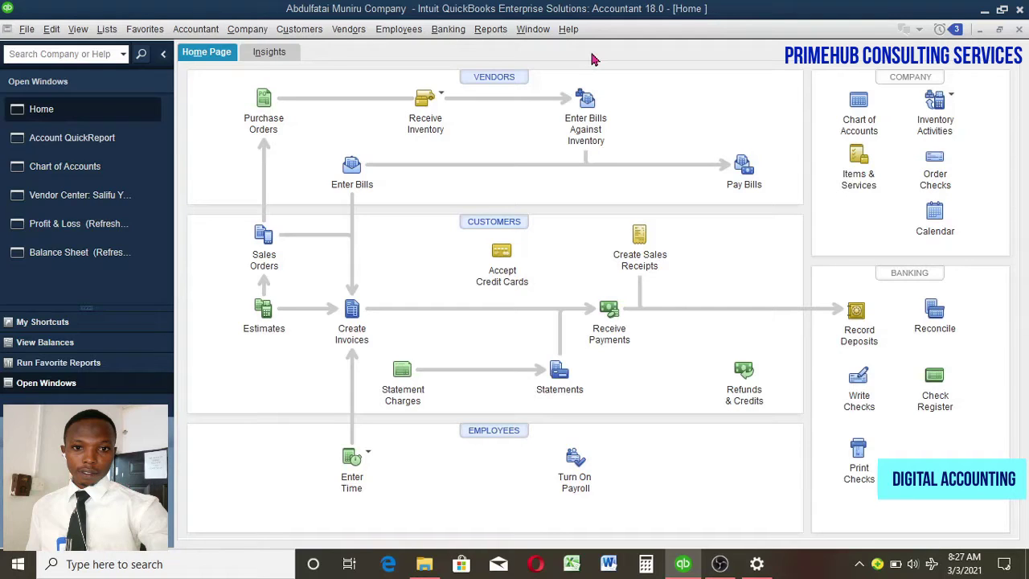
Step: Open the Vendor Center from the Home Page and expand the New Vendor dropdown
left_click(494, 77)
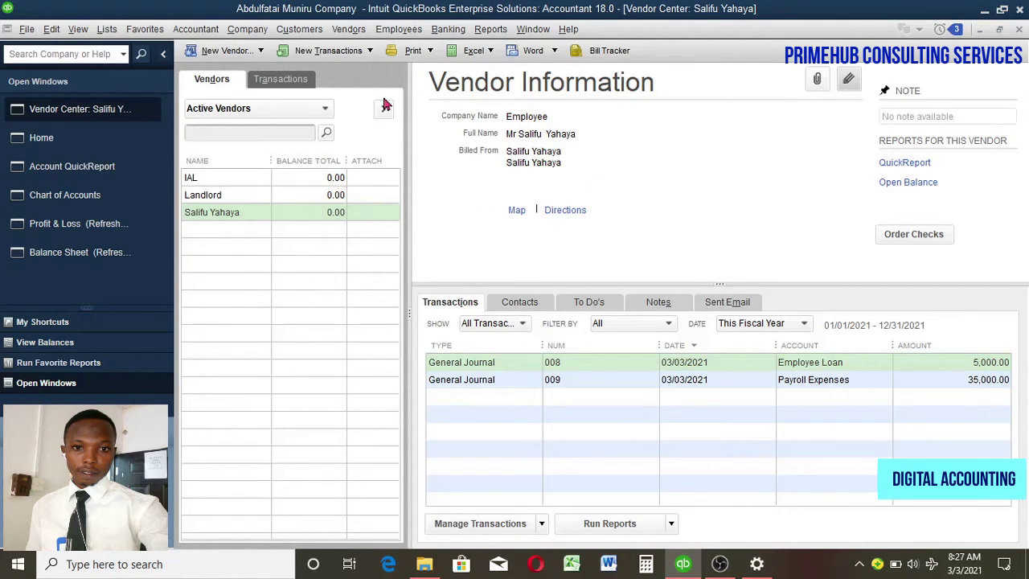
left_click(233, 49)
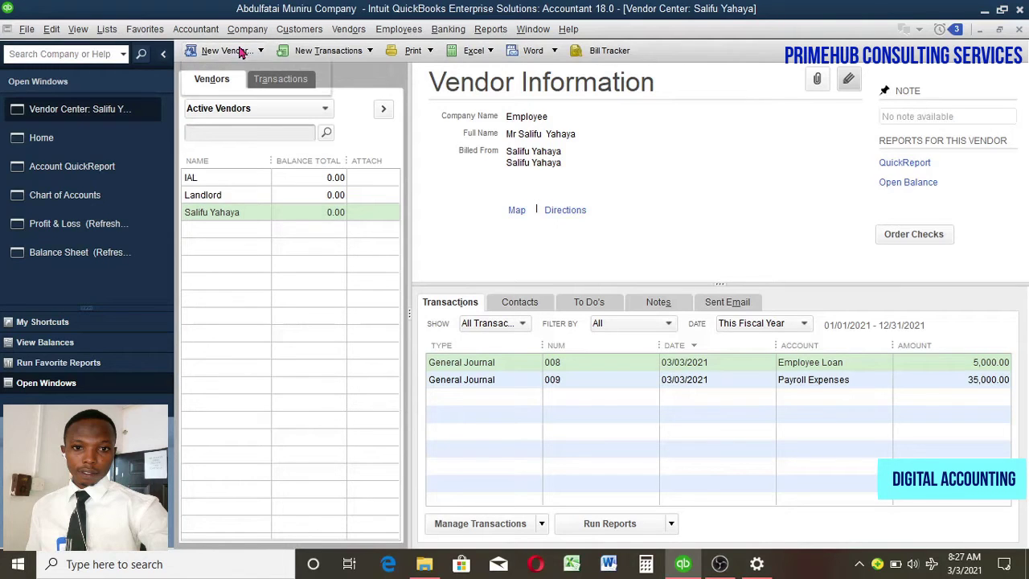
Step: Start a new vendor whose name is the employee's full name followed by 'Employee'
left_click(235, 70)
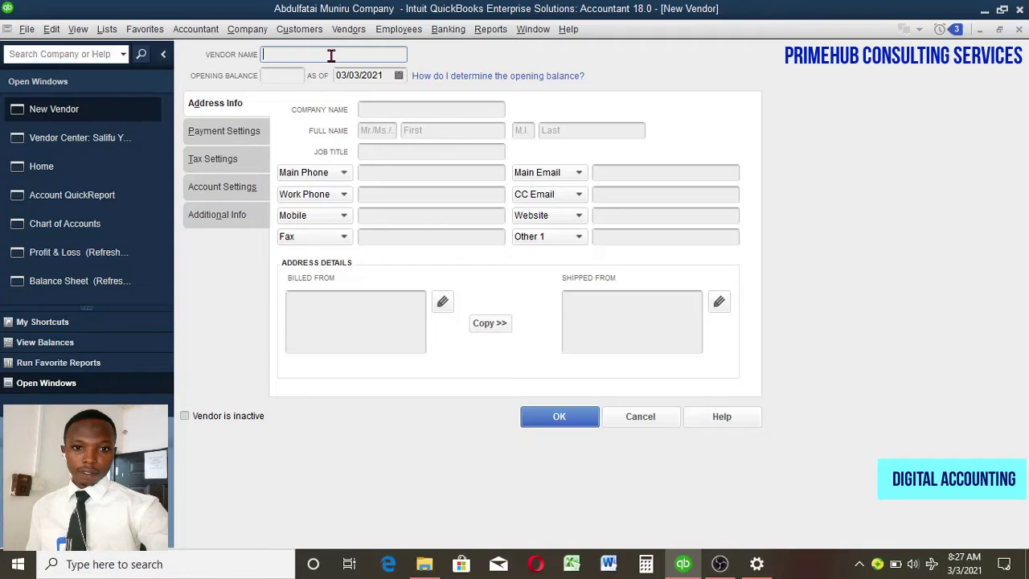
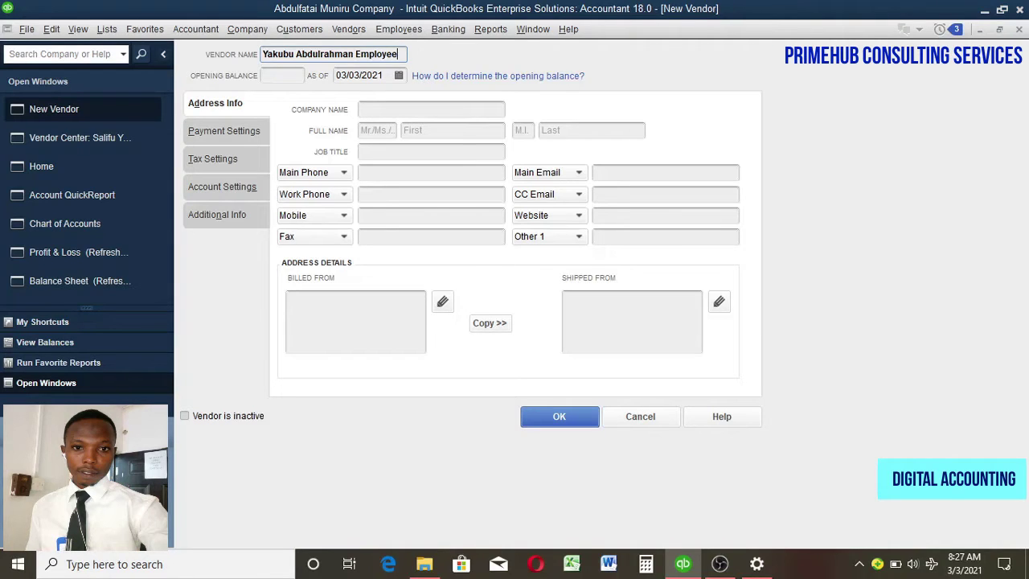
Step: Enter company name 'Employee', title 'Mr.', and the employee's first and last names
left_click(415, 109)
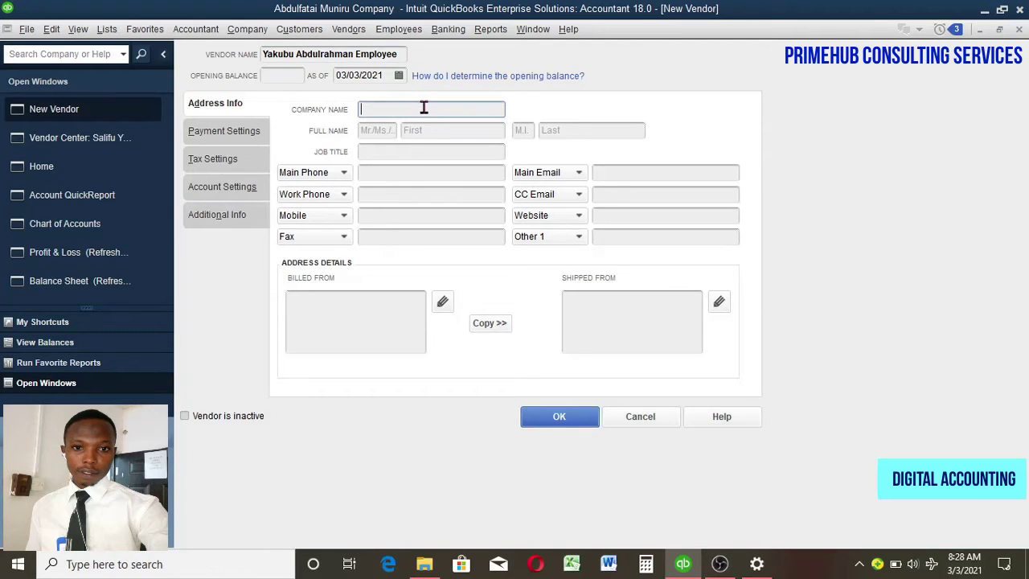
type("Employee")
left_click(388, 129)
type("Mr.")
left_click(431, 132)
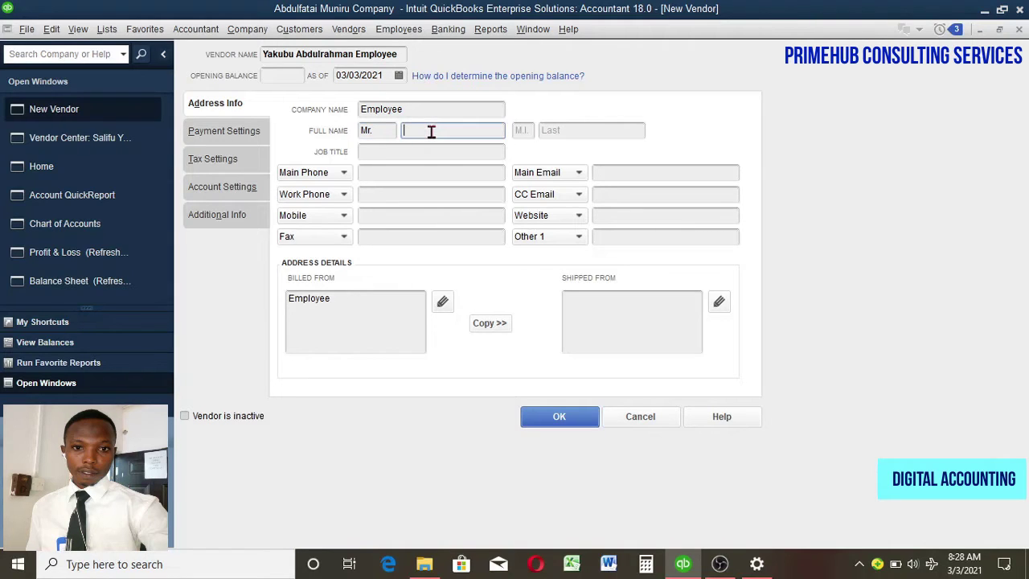
left_click(554, 133)
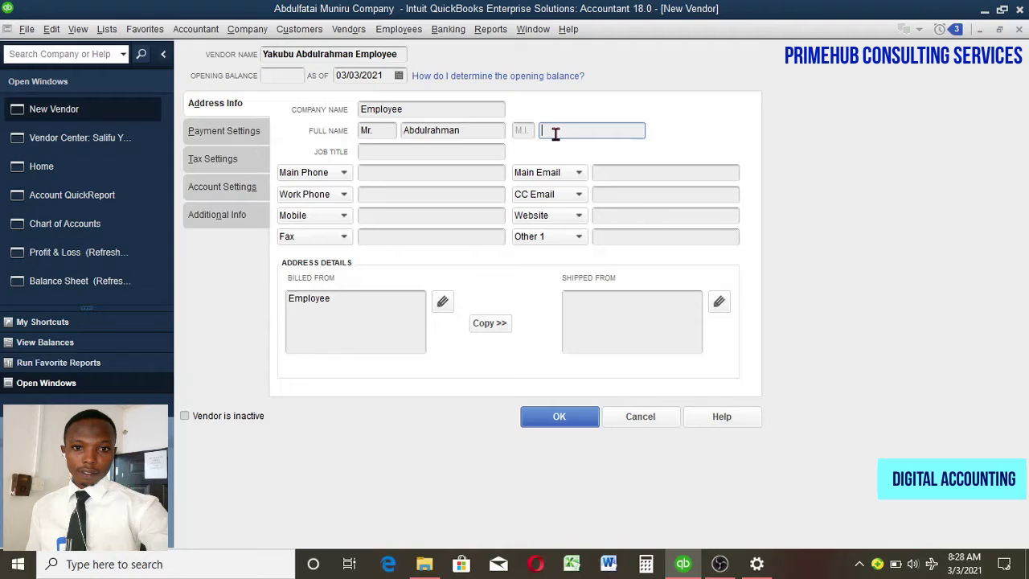
Step: Save the new vendor and widen the Name column so full vendor names show
left_click(550, 424)
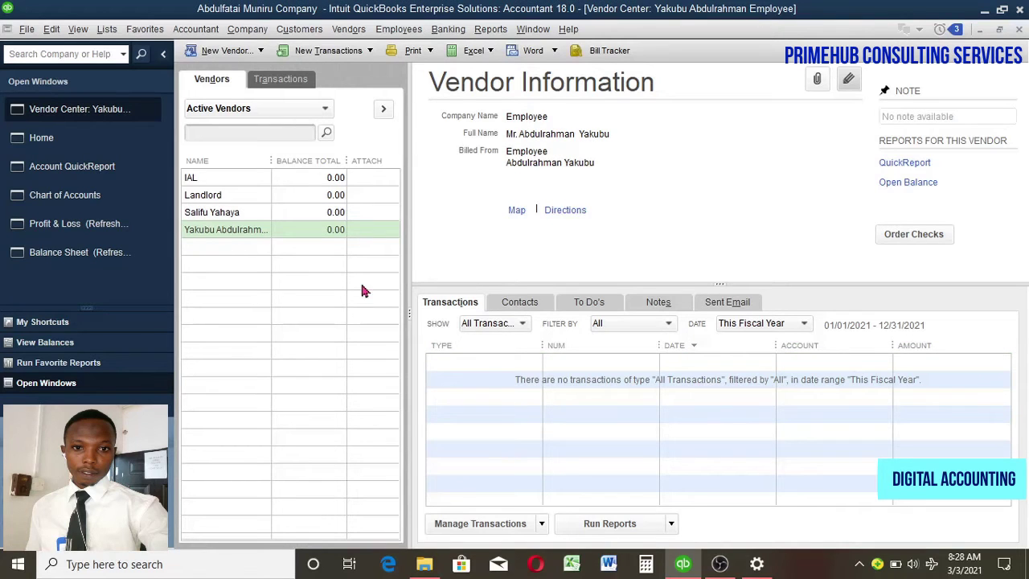
left_click_drag(271, 161, 310, 163)
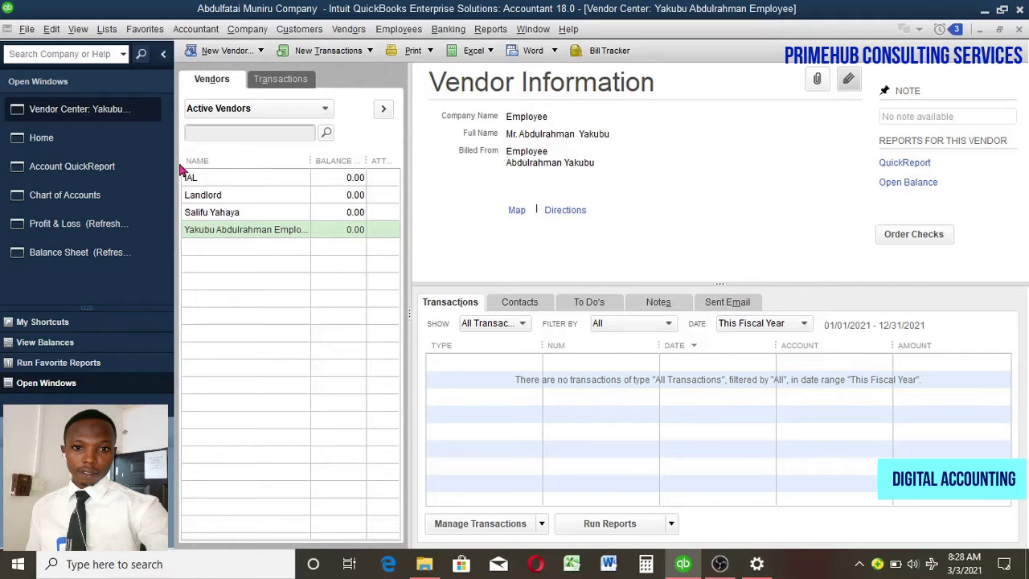
Step: Switch from the Vendor Center to the Home page
left_click(115, 139)
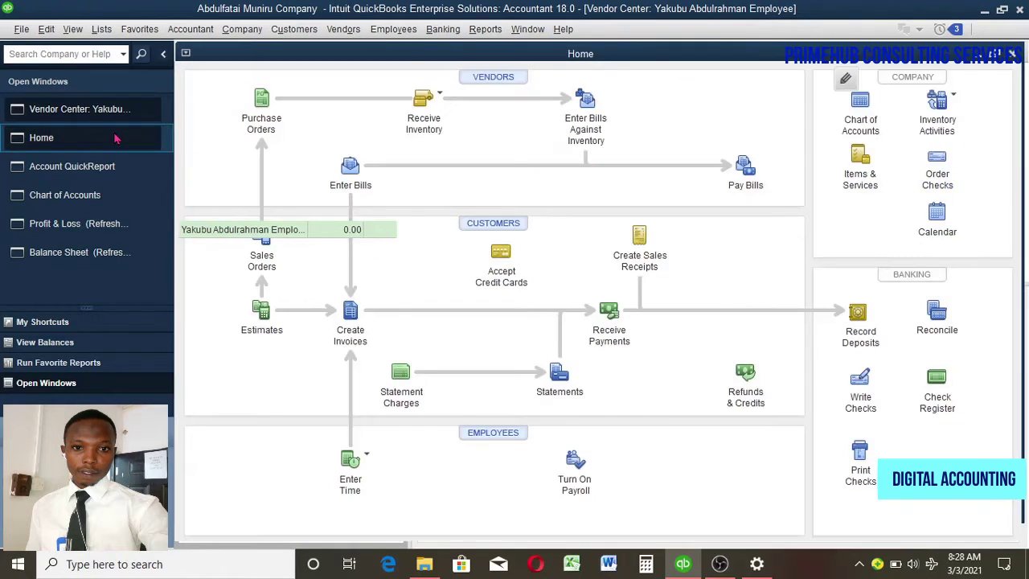
Step: Return to the Home page and open the Chart of Accounts from the Lists menu
key("ctrl+Tab")
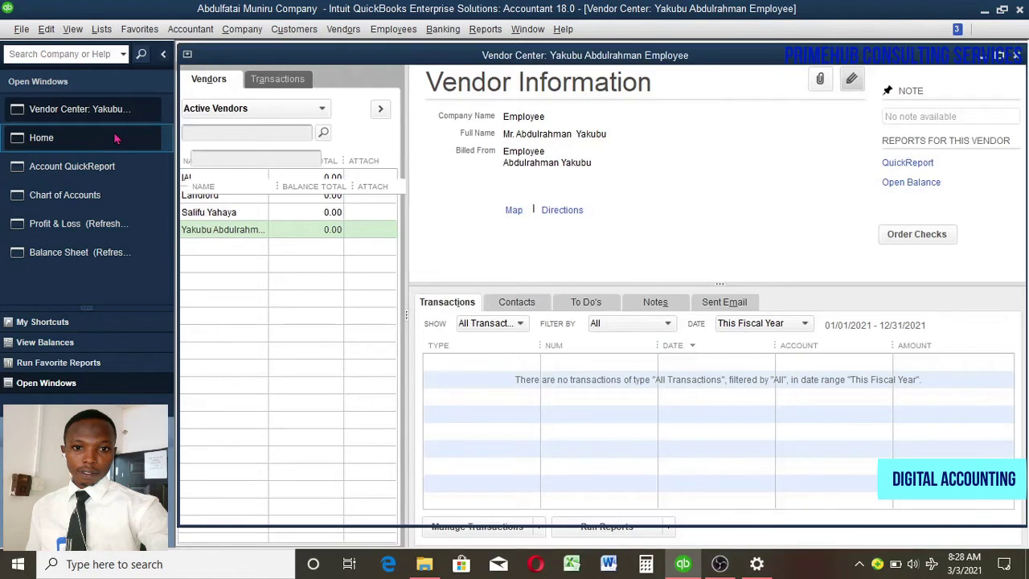
left_click(114, 139)
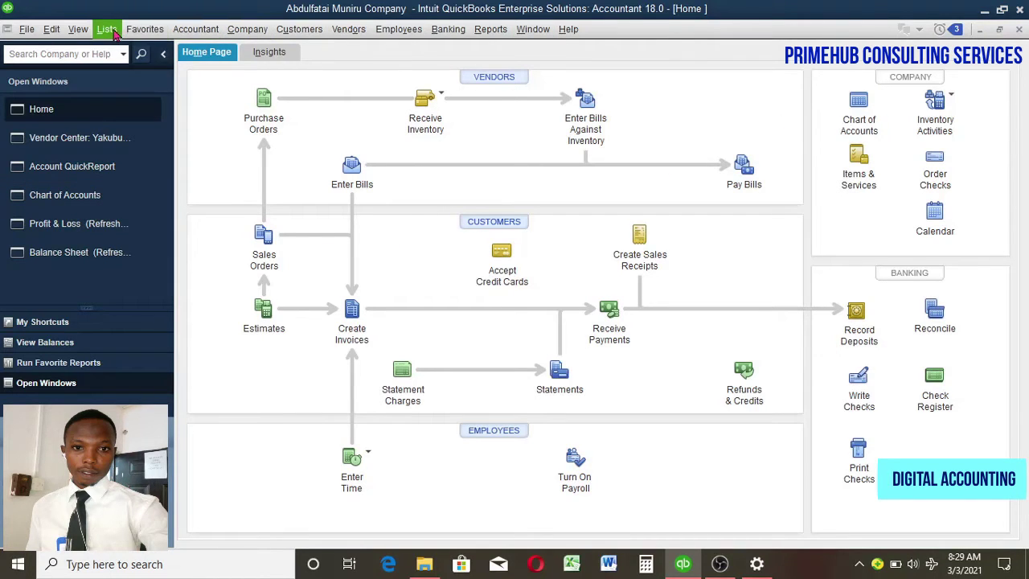
left_click(108, 30)
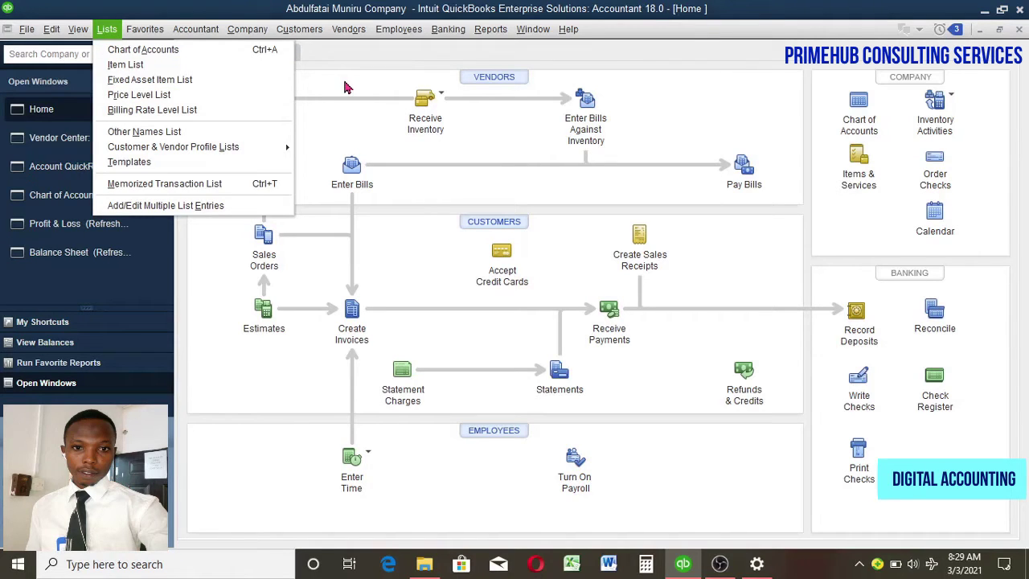
left_click(197, 50)
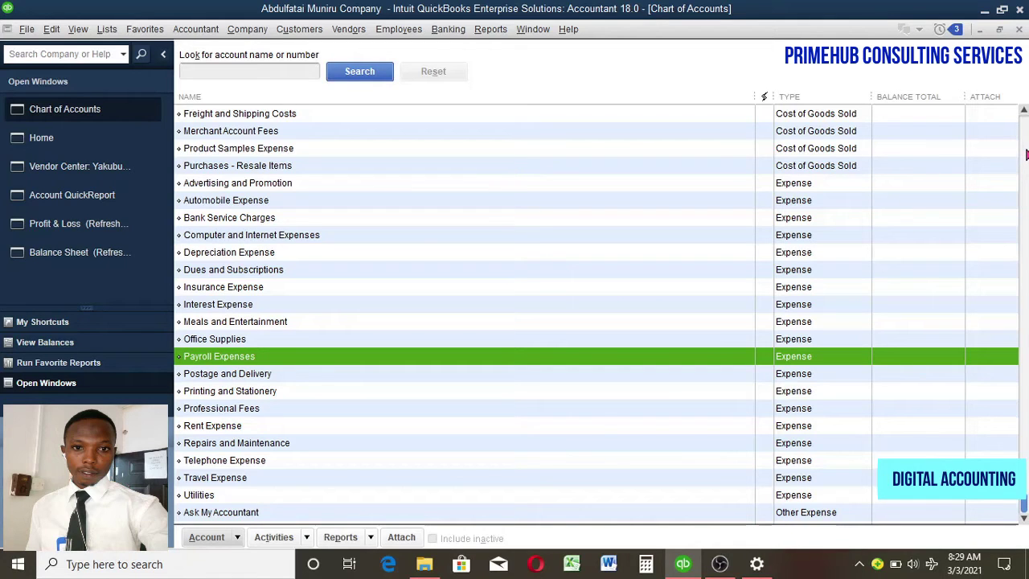
Step: Scroll the account list to the top, showing Petty Cash 3,850.00 and Employee Loan 0.00
left_click(1026, 154)
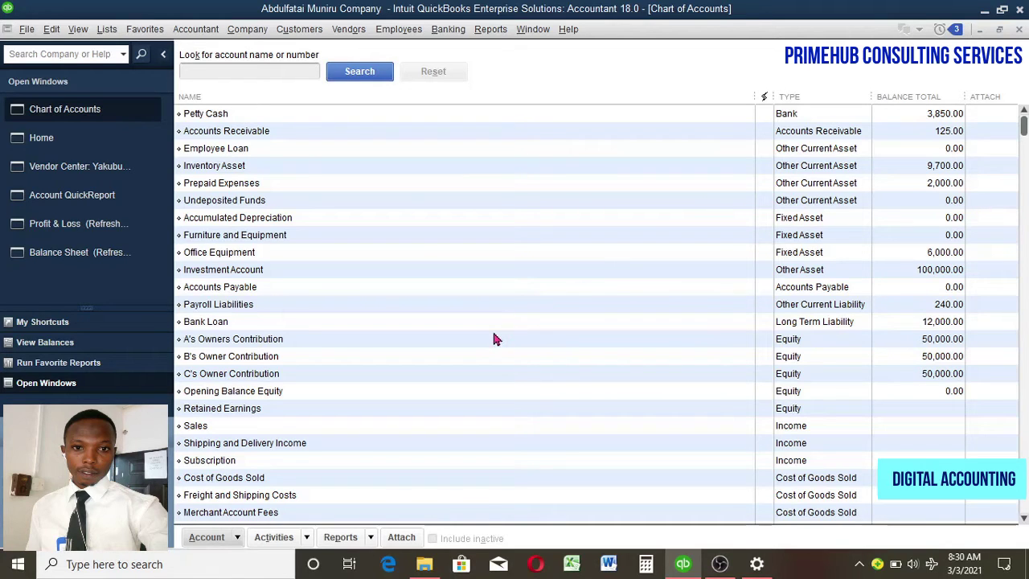
scroll(1026, 421, "down", 8)
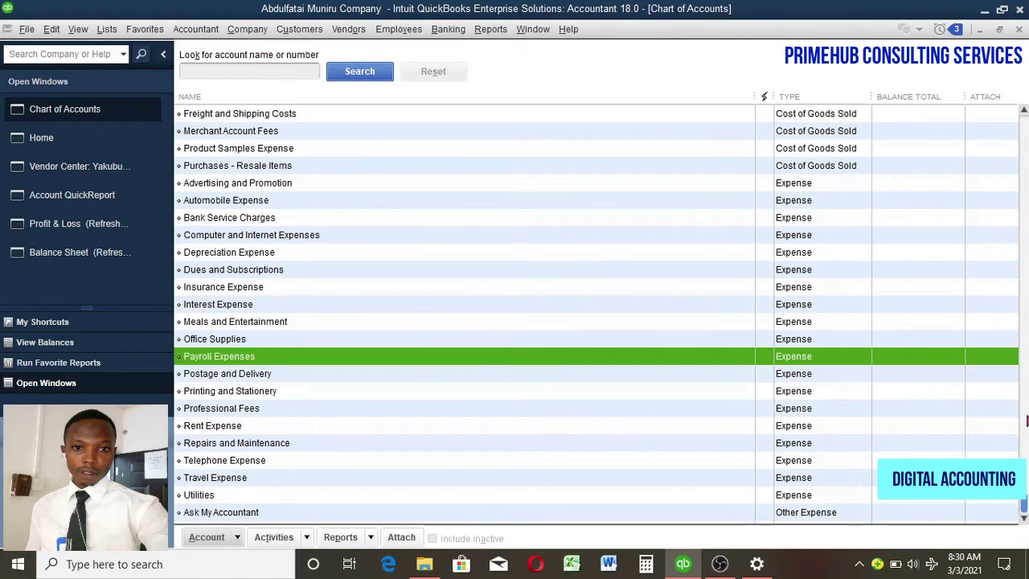
left_click(1025, 143)
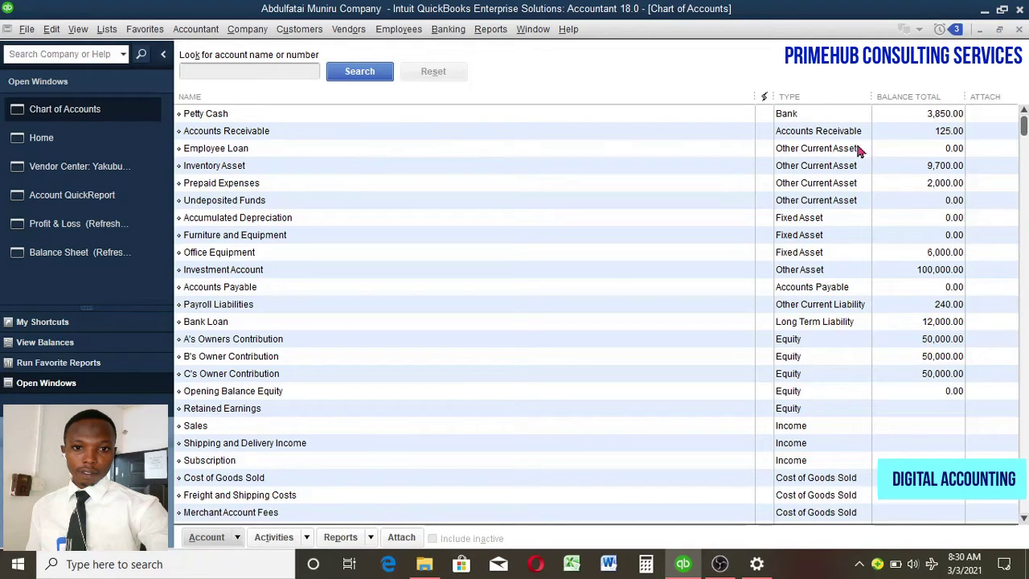
right_click(504, 152)
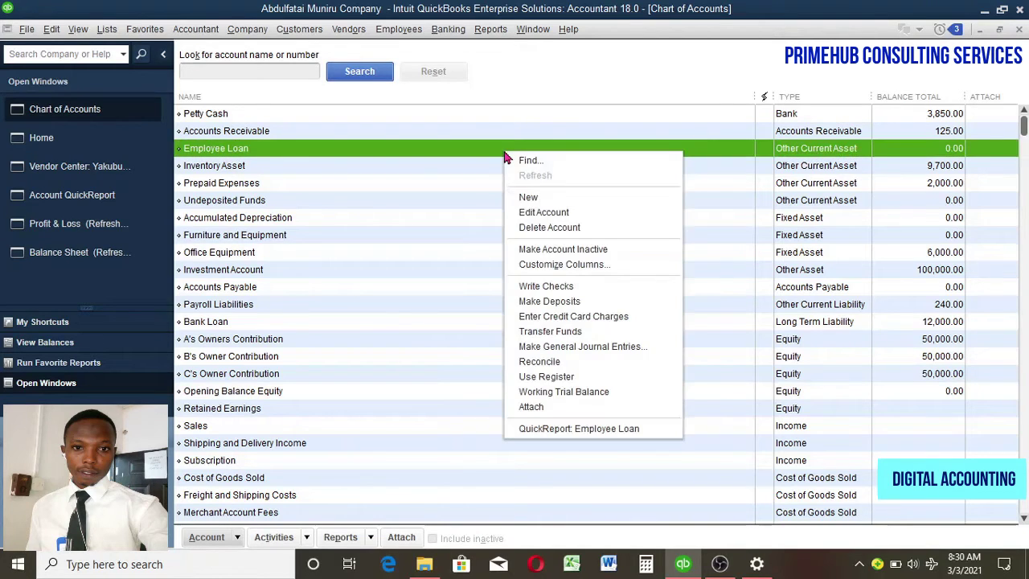
left_click(527, 198)
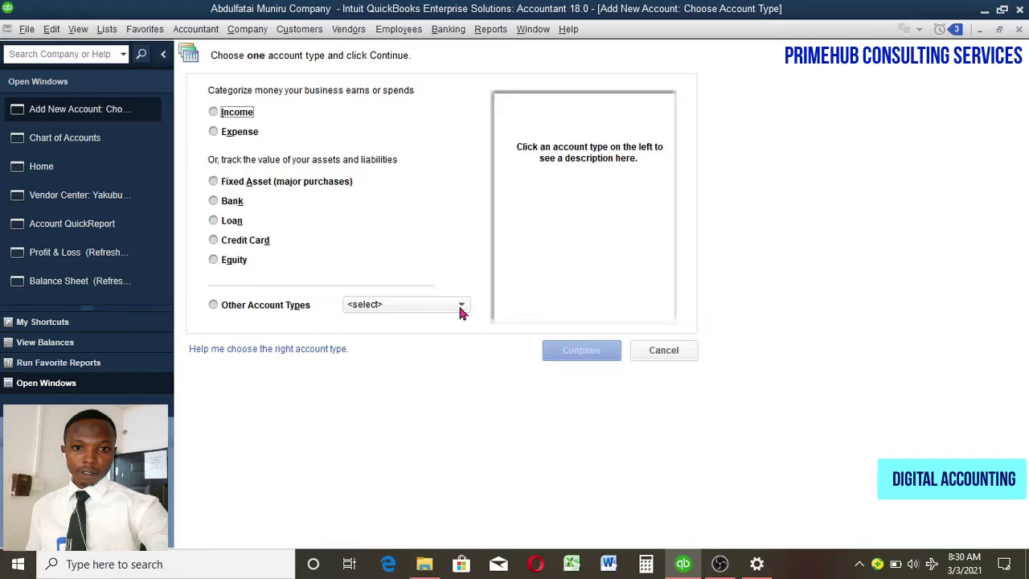
left_click(462, 308)
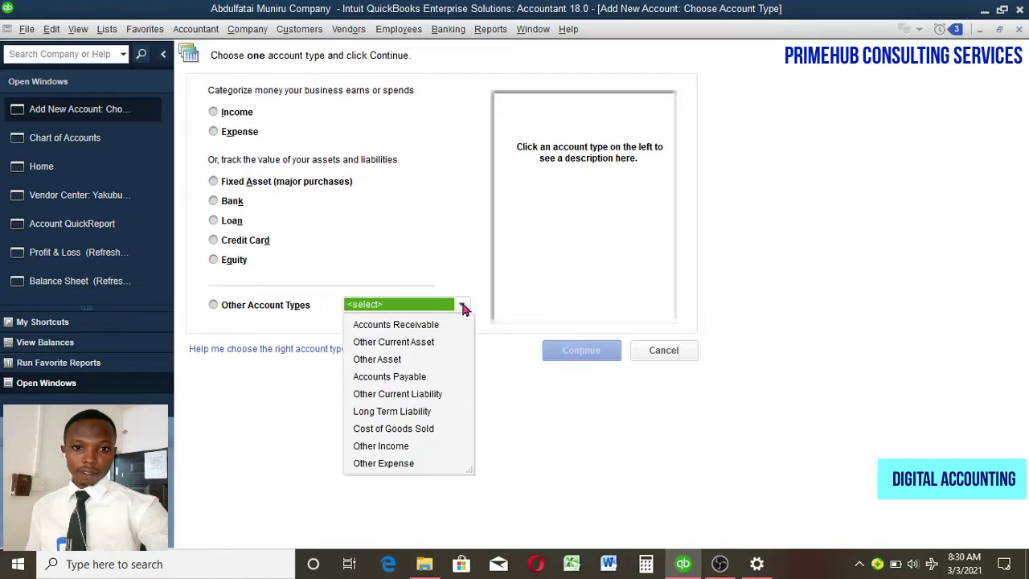
left_click(412, 342)
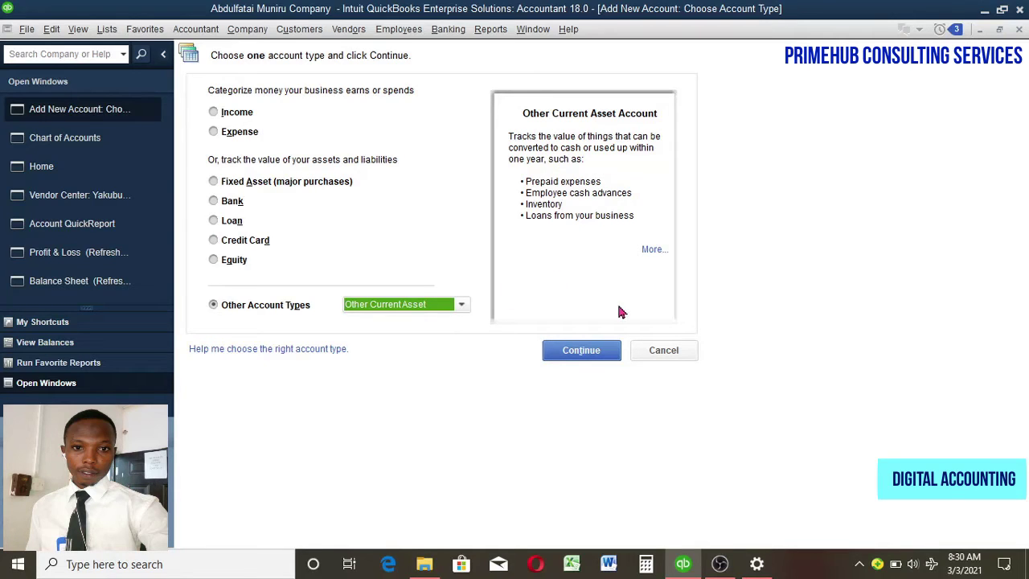
left_click(589, 350)
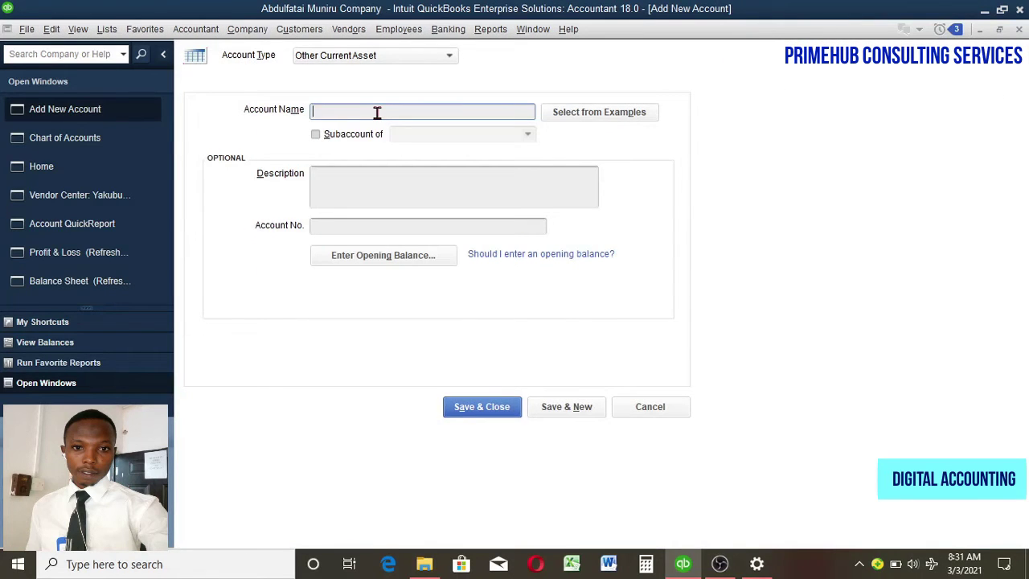
left_click(650, 407)
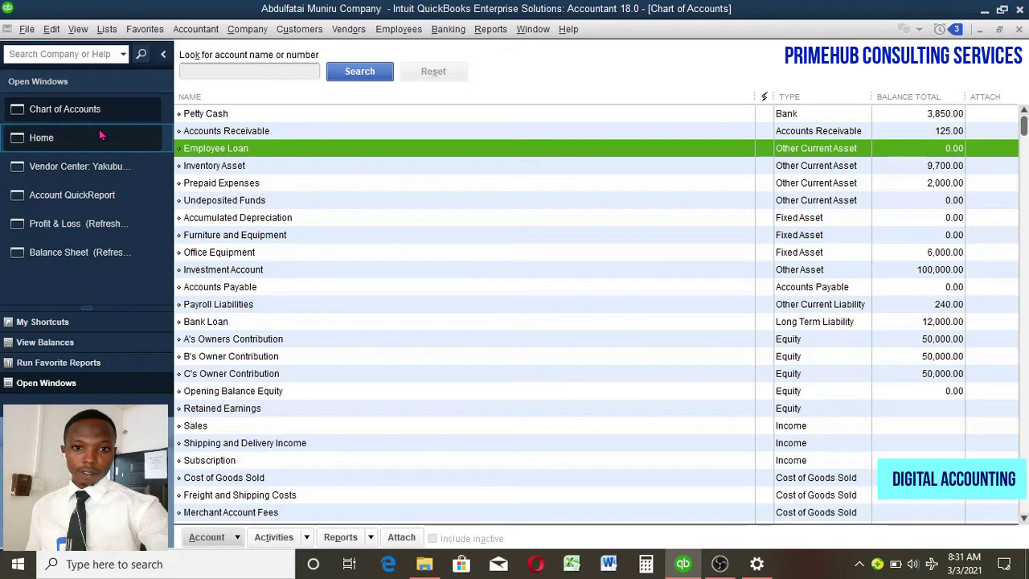
Step: Start general journal entry 010, dated 03/03/2021, from the Company menu
left_click(262, 30)
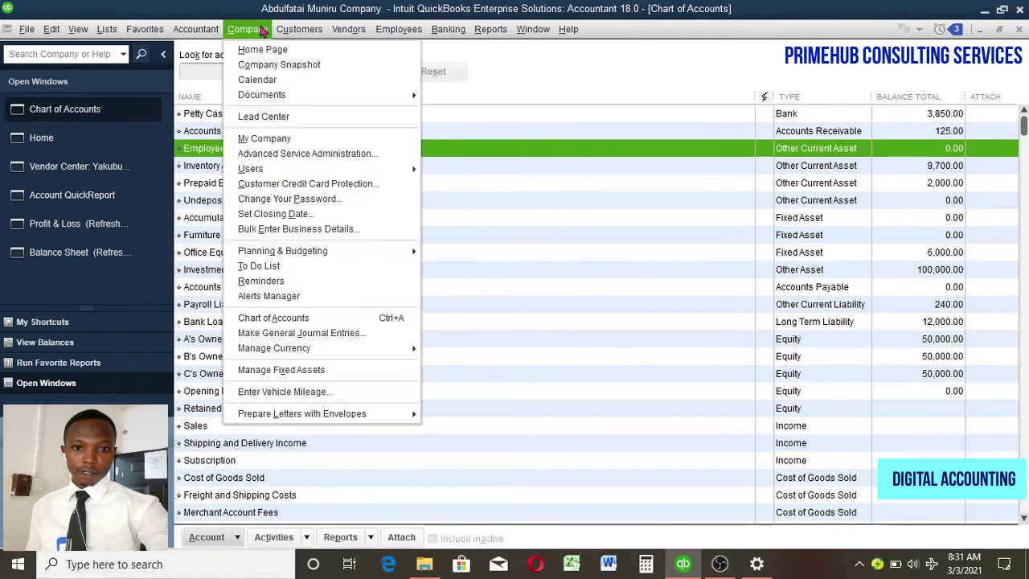
left_click(64, 139)
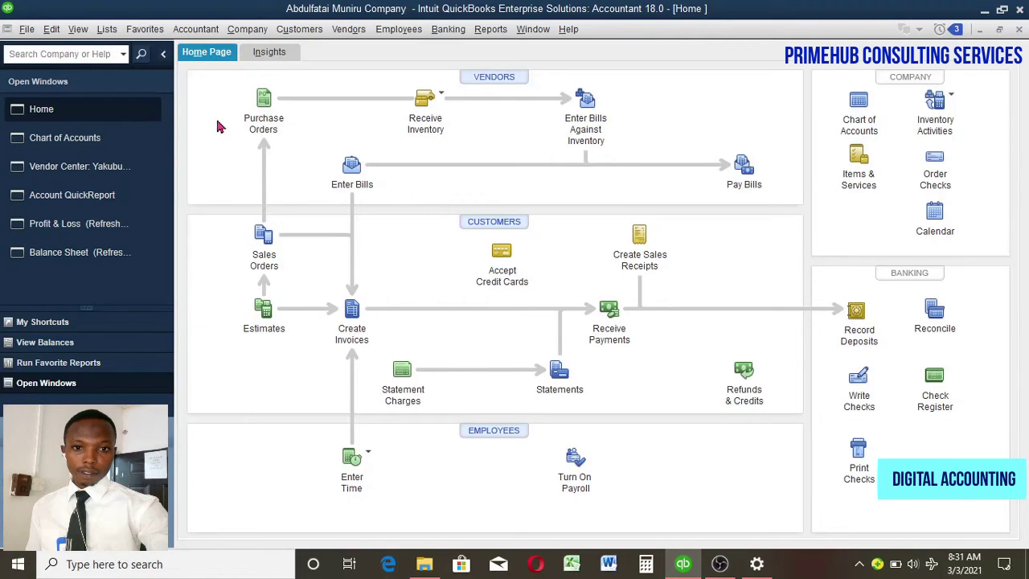
left_click(245, 30)
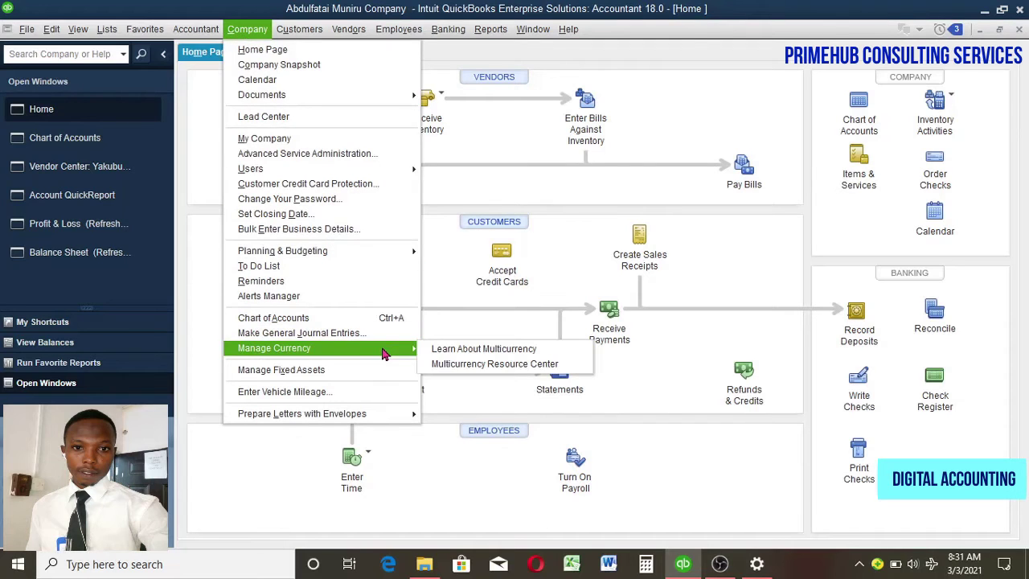
left_click(364, 340)
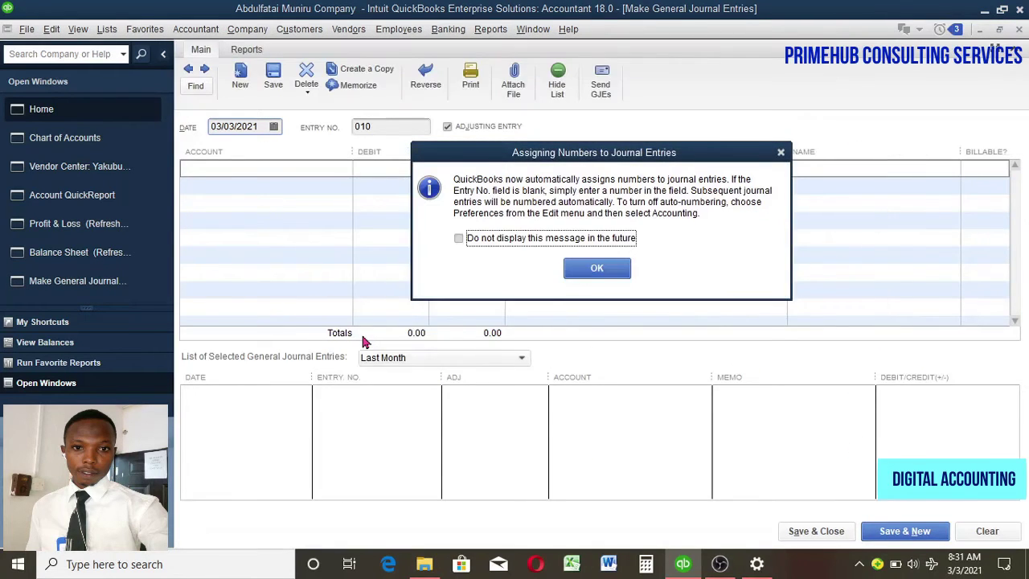
Step: Dismiss the numbering notice and set the two journal lines to Employee Loan and Petty Cash
left_click(598, 269)
left_click(329, 168)
left_click(344, 171)
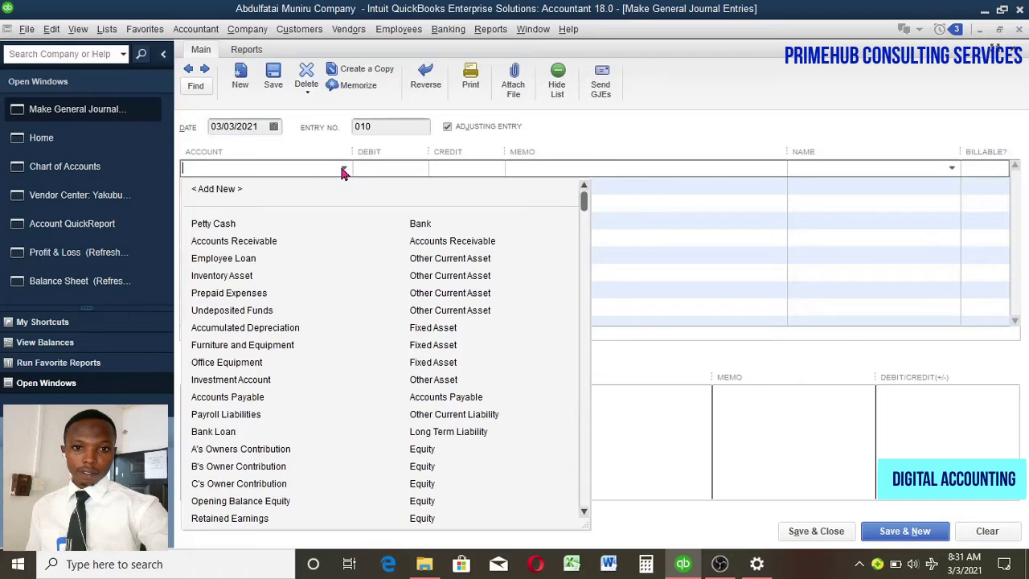
left_click(260, 260)
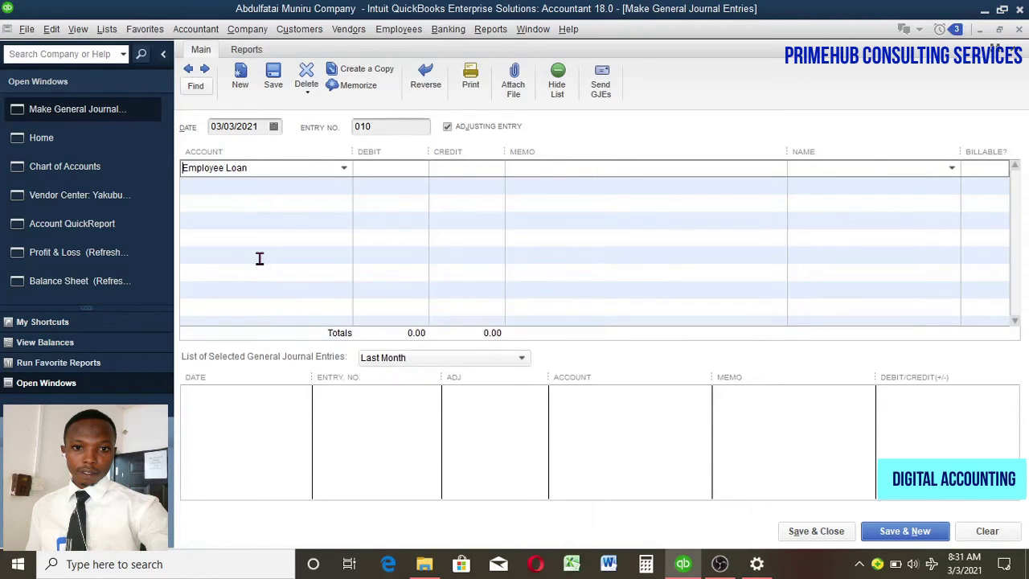
left_click(337, 187)
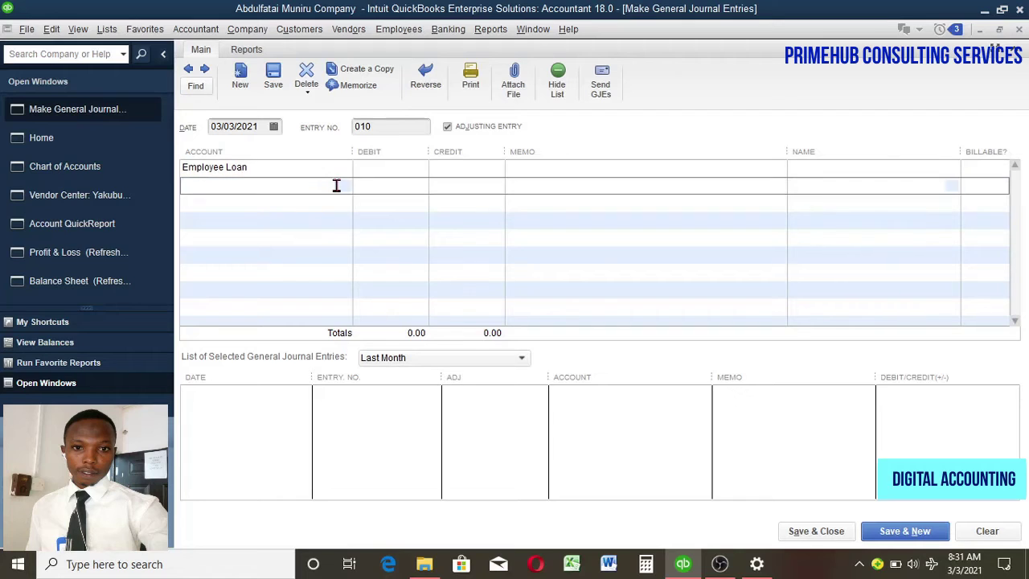
left_click(344, 187)
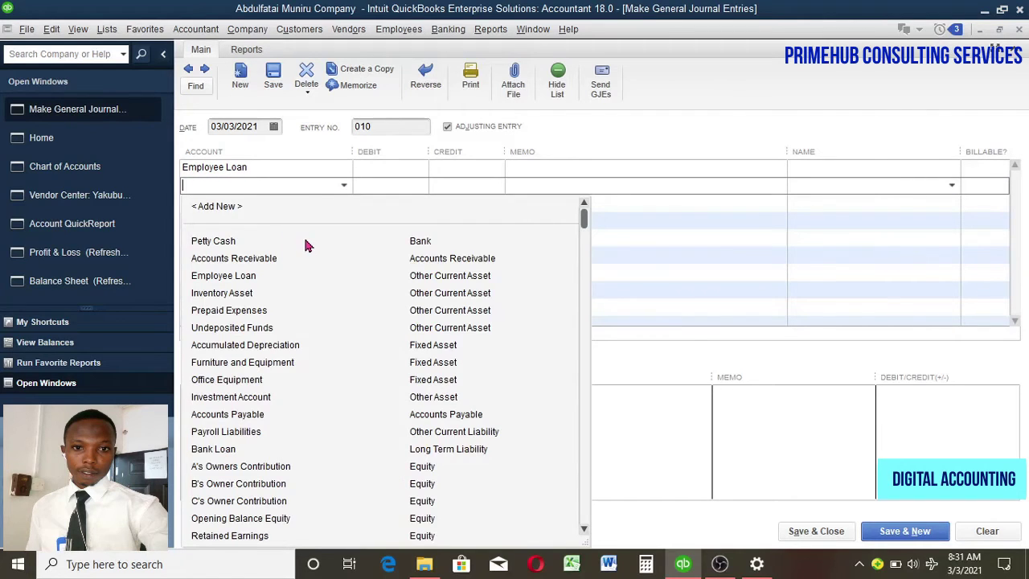
left_click(305, 239)
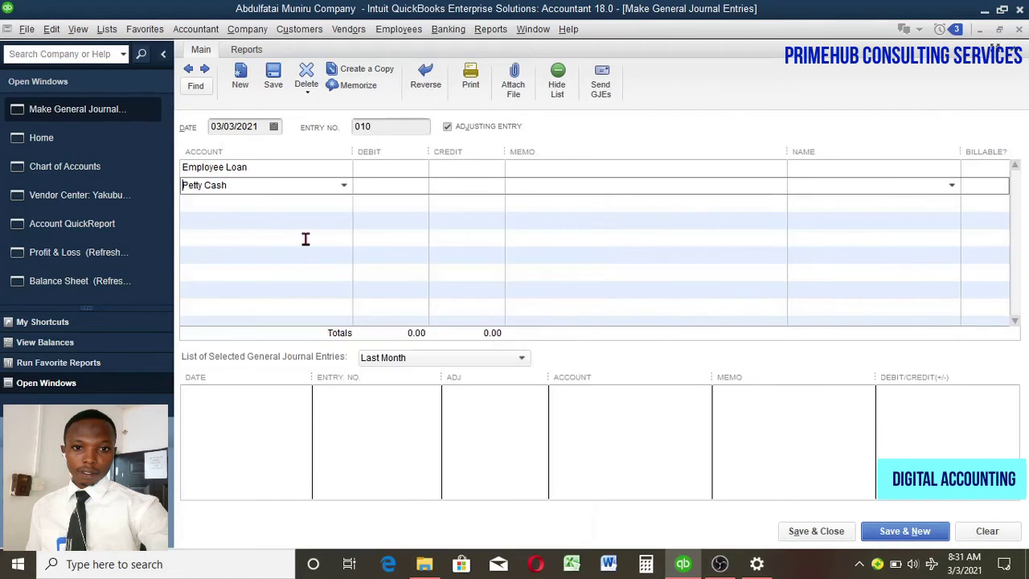
Step: Debit Employee Loan 500.00 and credit Petty Cash 500.00, then save the entry
left_click(400, 168)
type("500")
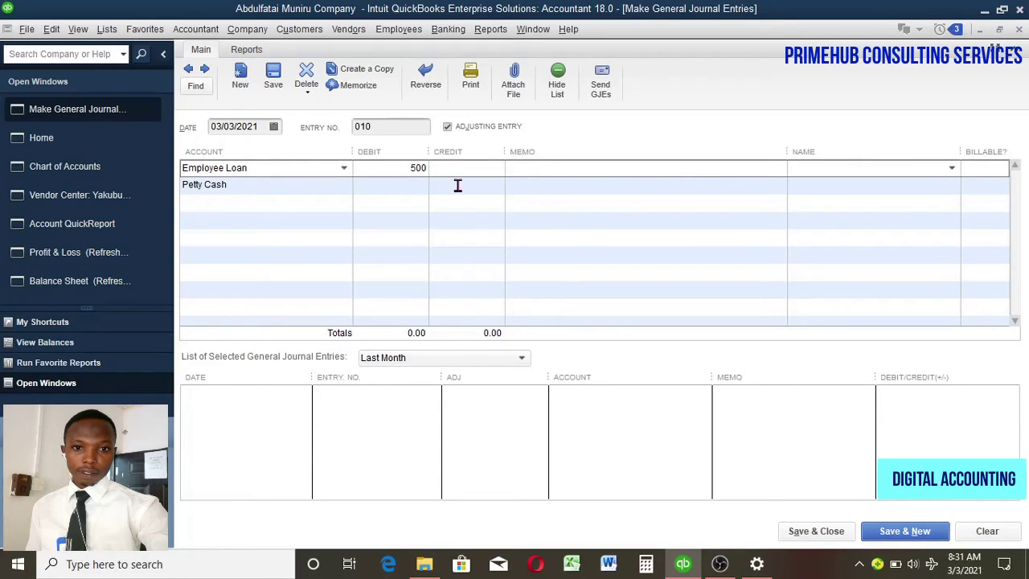
left_click(457, 185)
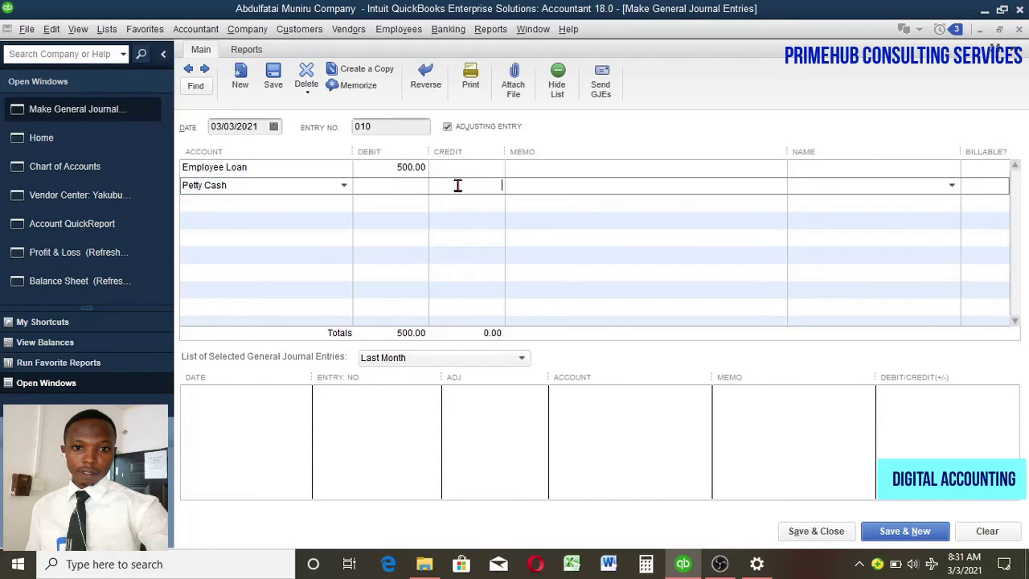
type("500")
left_click(438, 204)
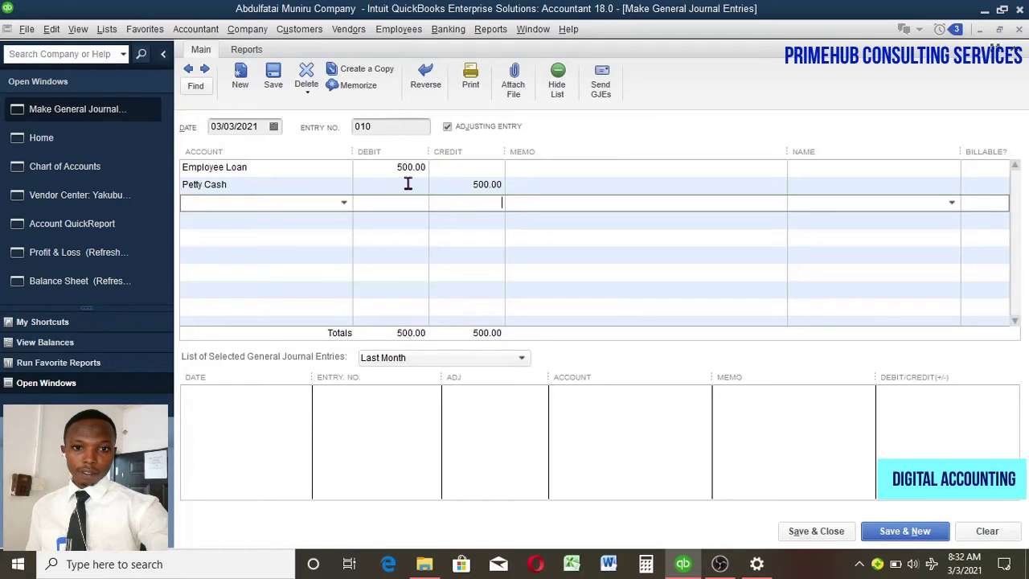
left_click(407, 184)
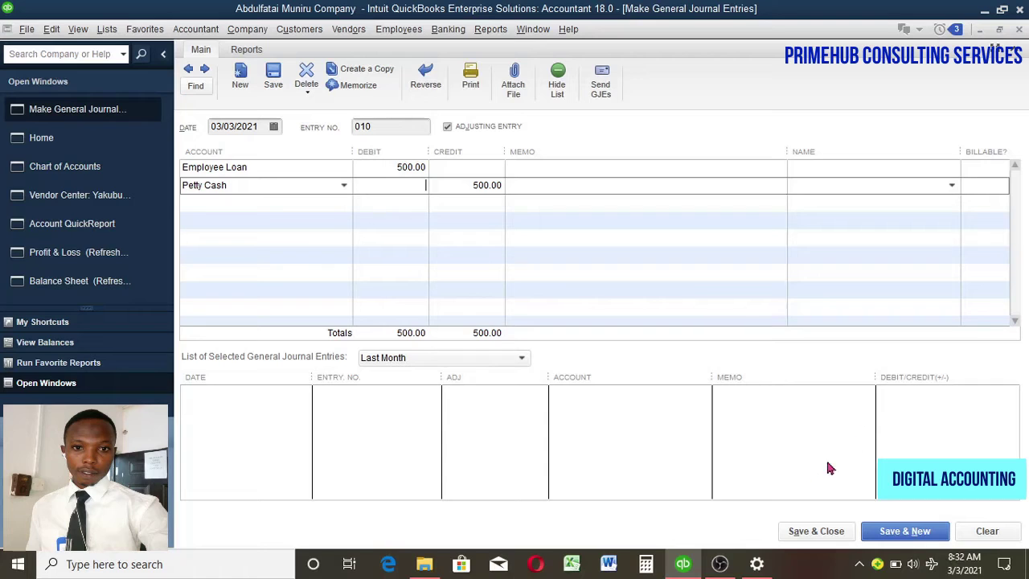
left_click(827, 531)
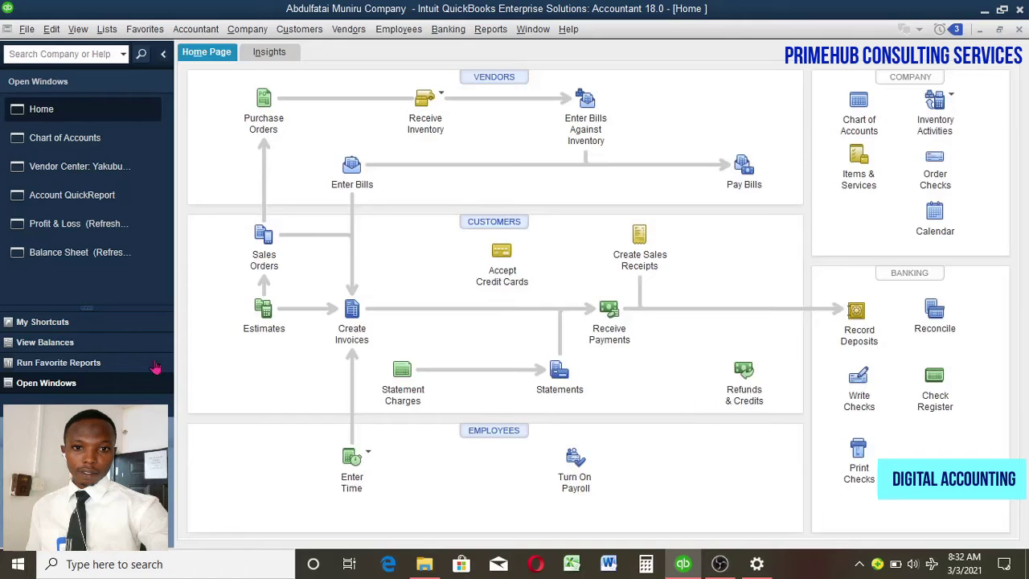
Step: Show account balances beside the Home page, with Petty Cash now at 3,350.00
left_click(51, 344)
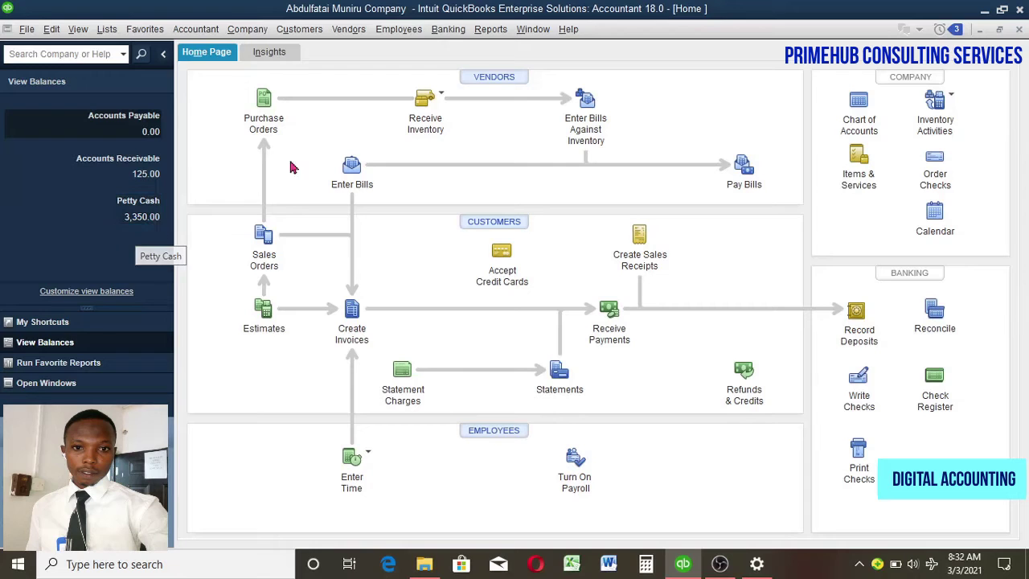
left_click(488, 34)
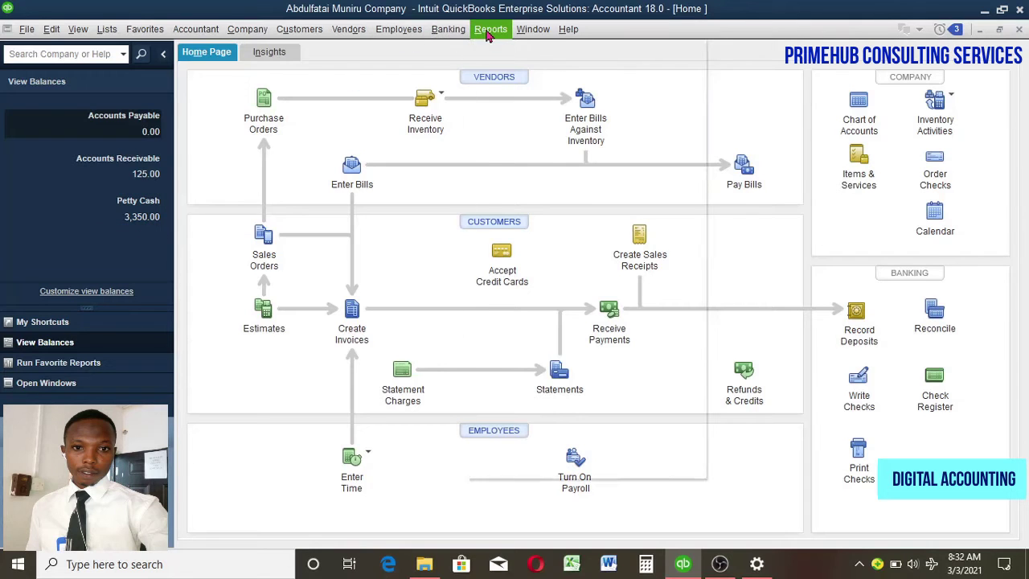
Step: Open the Balance Sheet Standard report as of March 3, 2021, showing Employee Loan 500.00
mouse_move(651, 193)
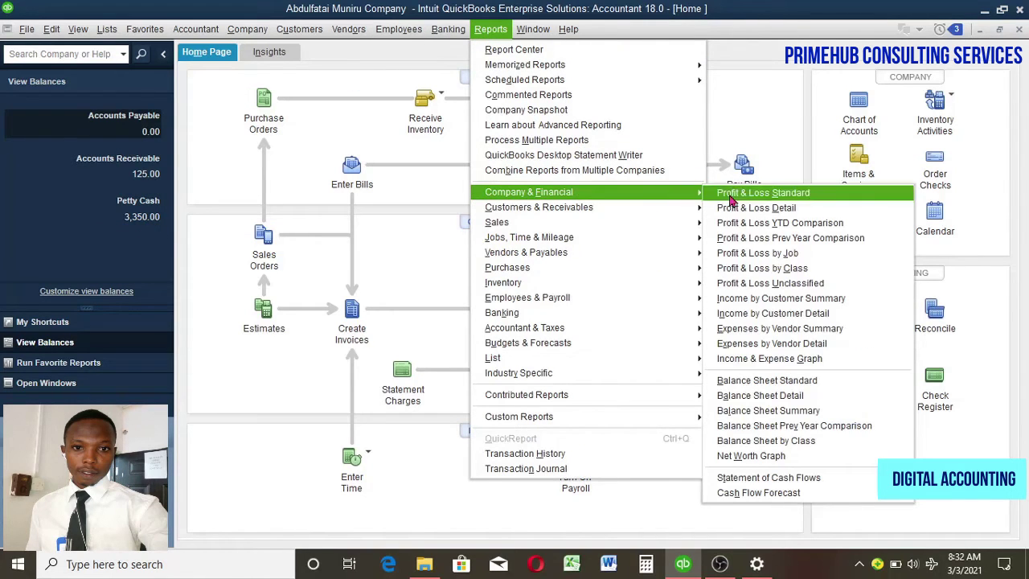
left_click(779, 380)
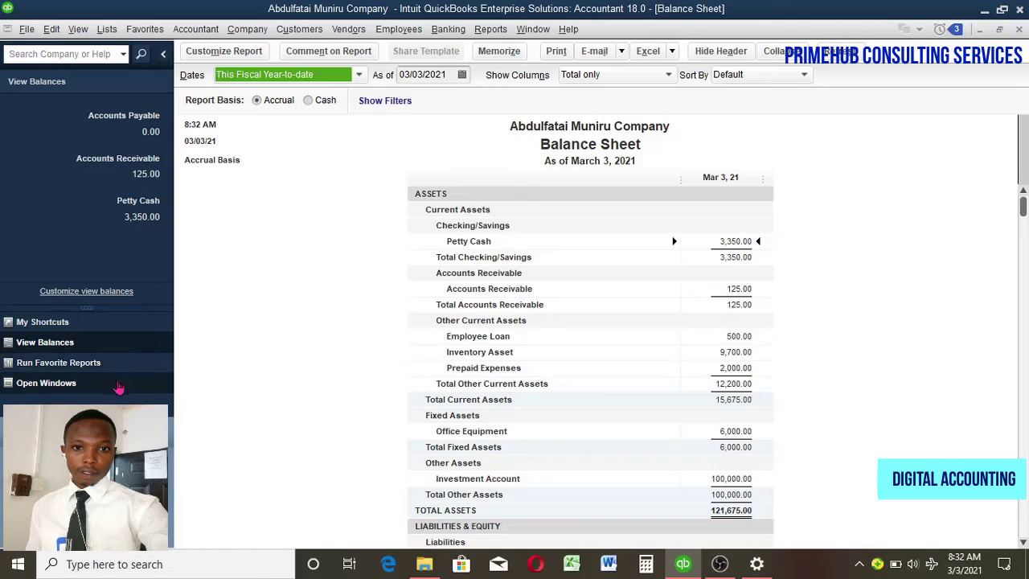
left_click(118, 387)
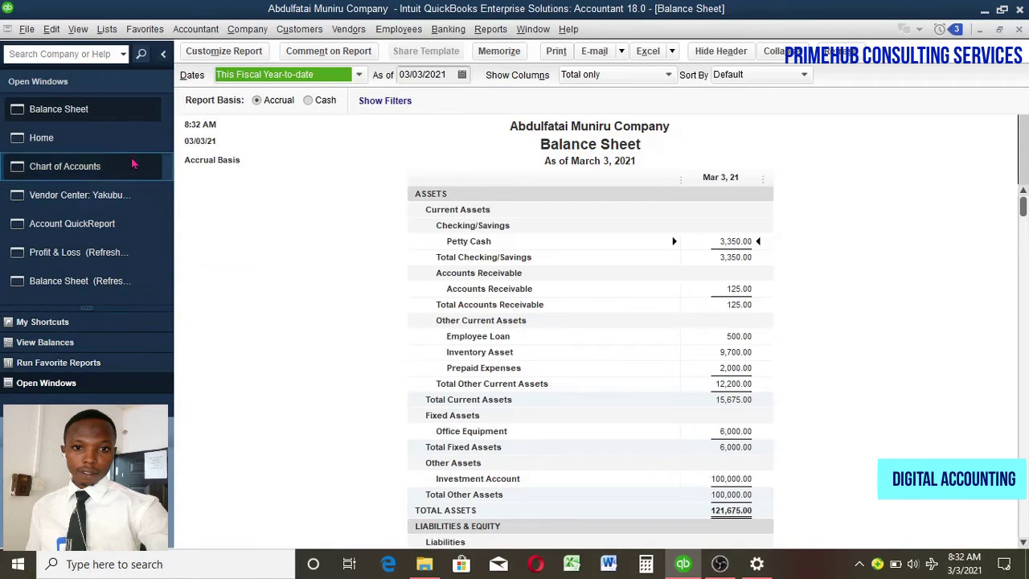
left_click(239, 30)
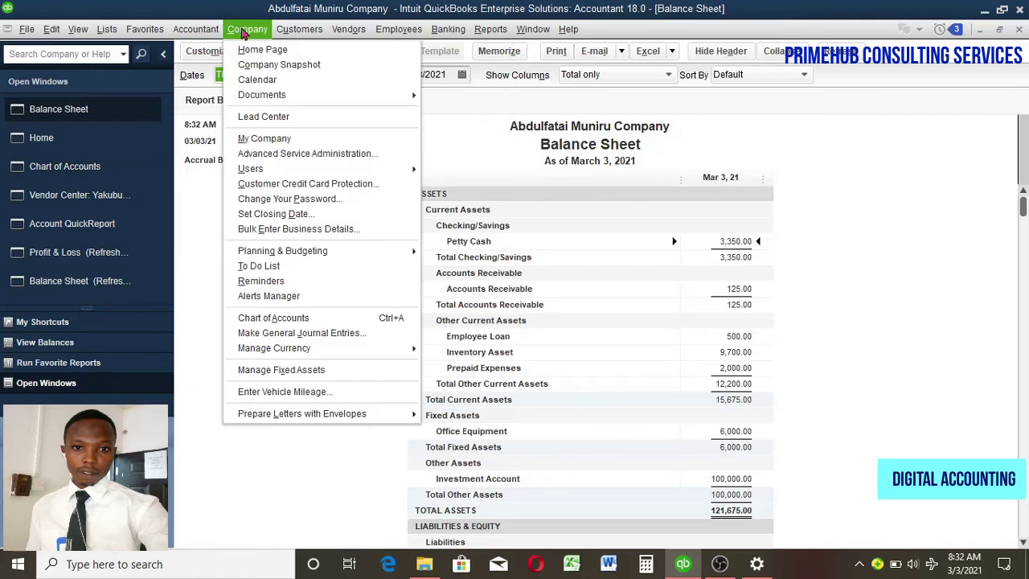
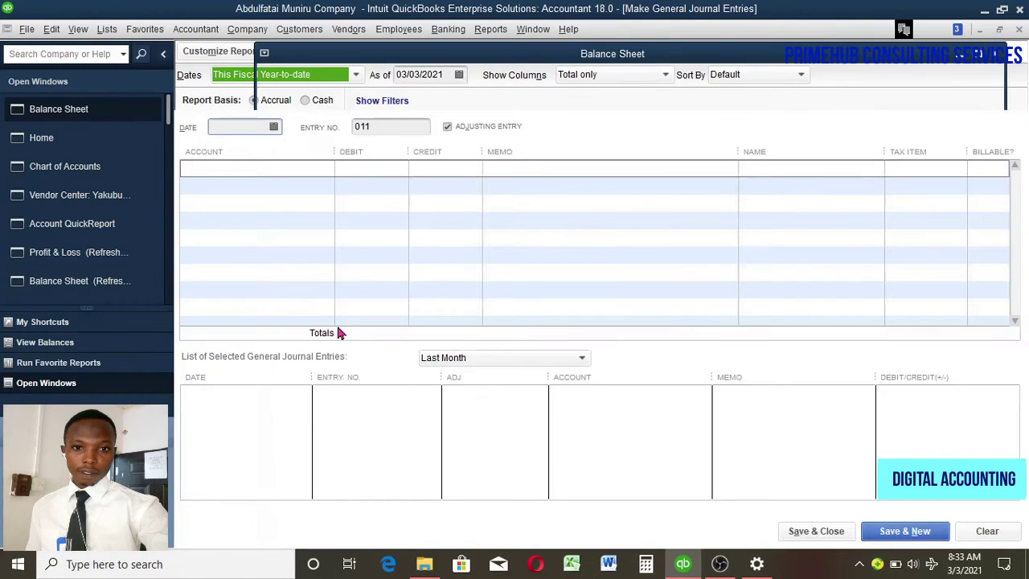
Step: Dismiss the numbering notice so blank adjusting entry 011, dated 03/03/2021, is ready
left_click(595, 268)
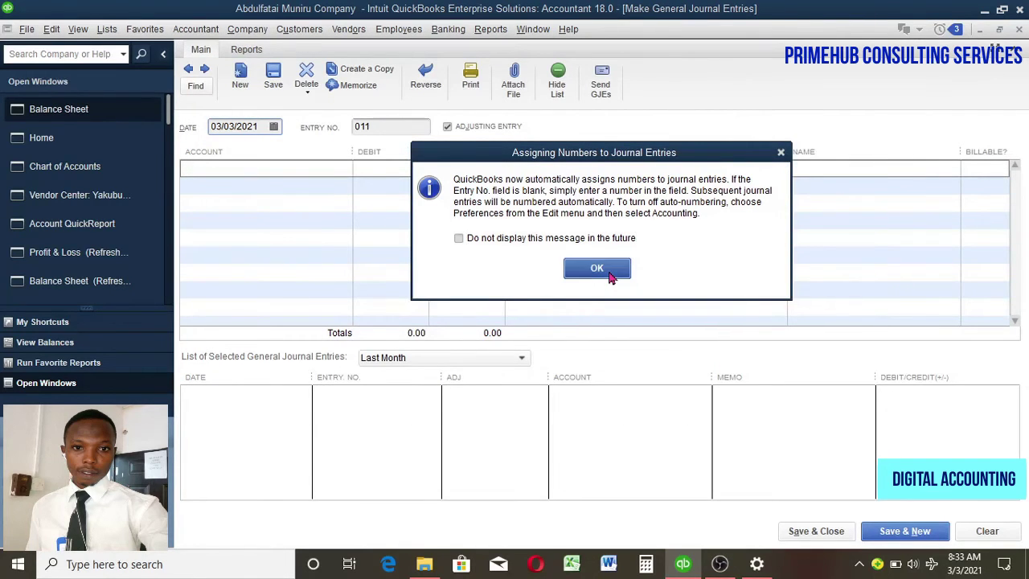
Step: Browse the account list and saved entry 008, then return to blank entry 011
left_click(323, 171)
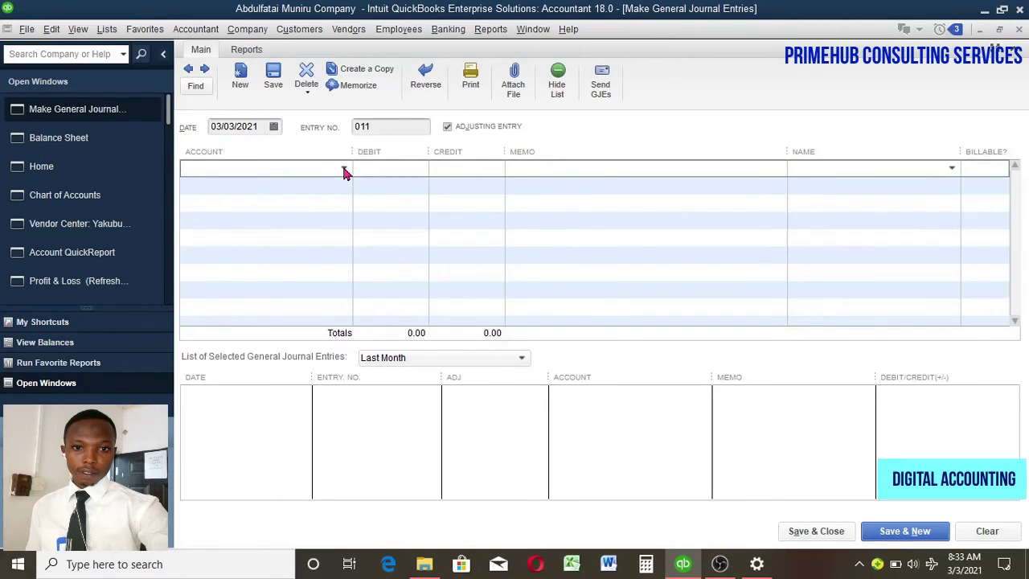
left_click(344, 172)
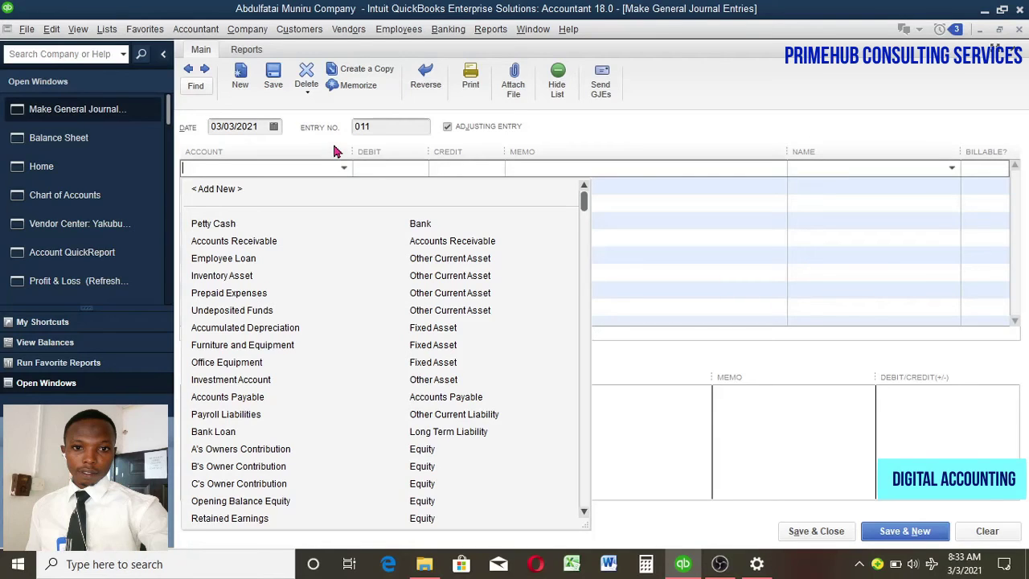
left_click(659, 123)
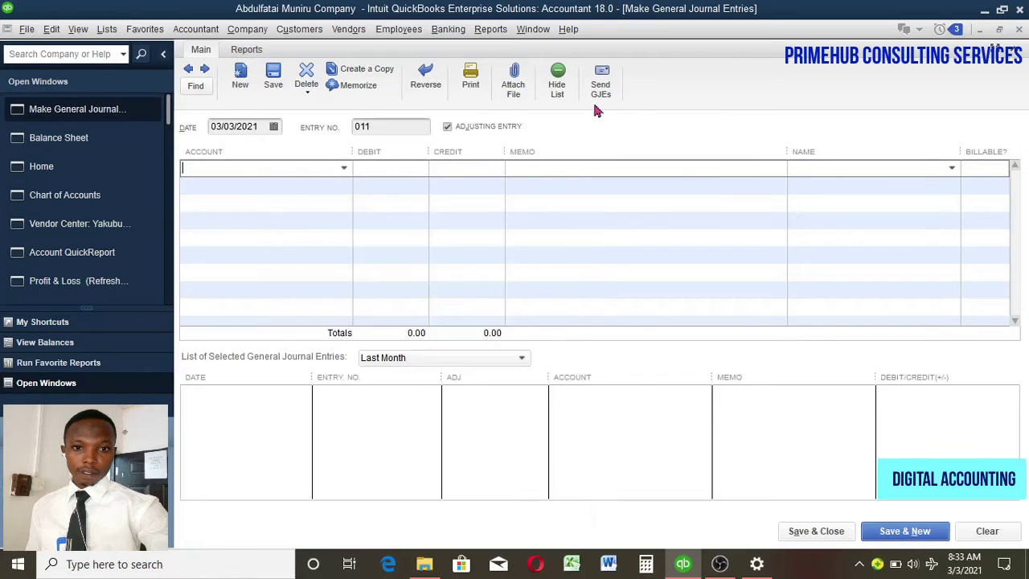
left_click(188, 69)
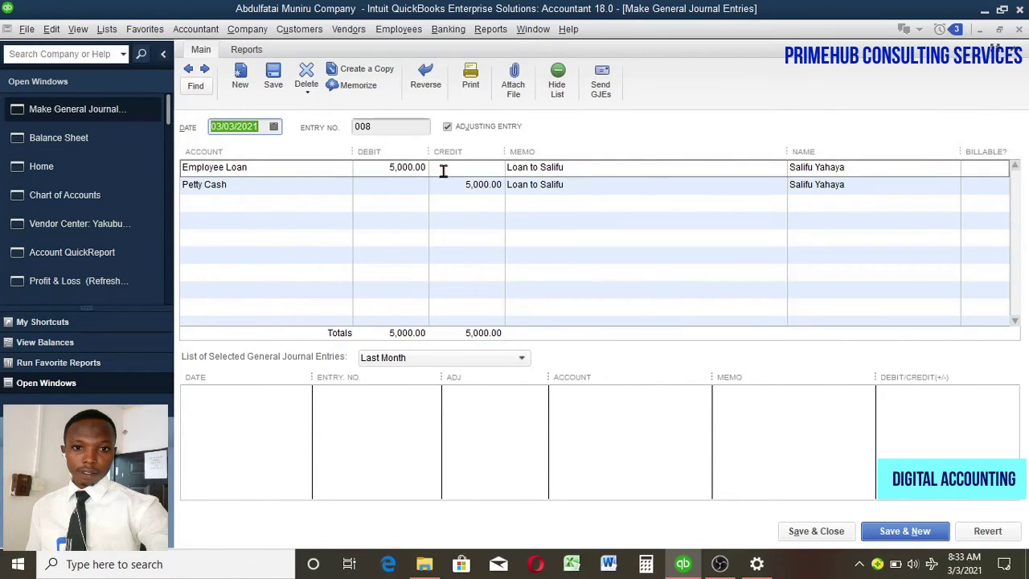
left_click(204, 69)
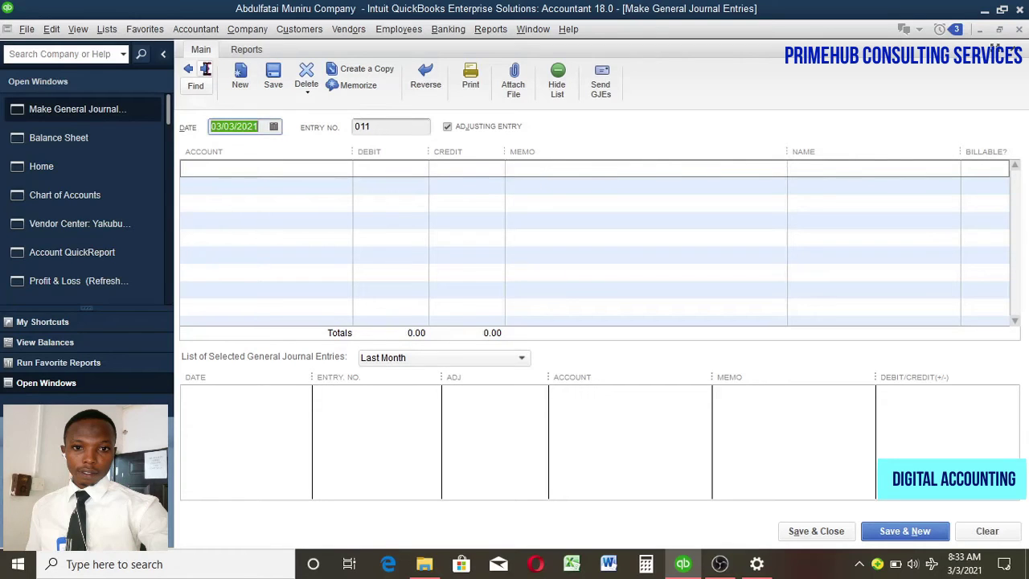
Step: Set the first line's account to Petty Cash
left_click(337, 173)
left_click(344, 169)
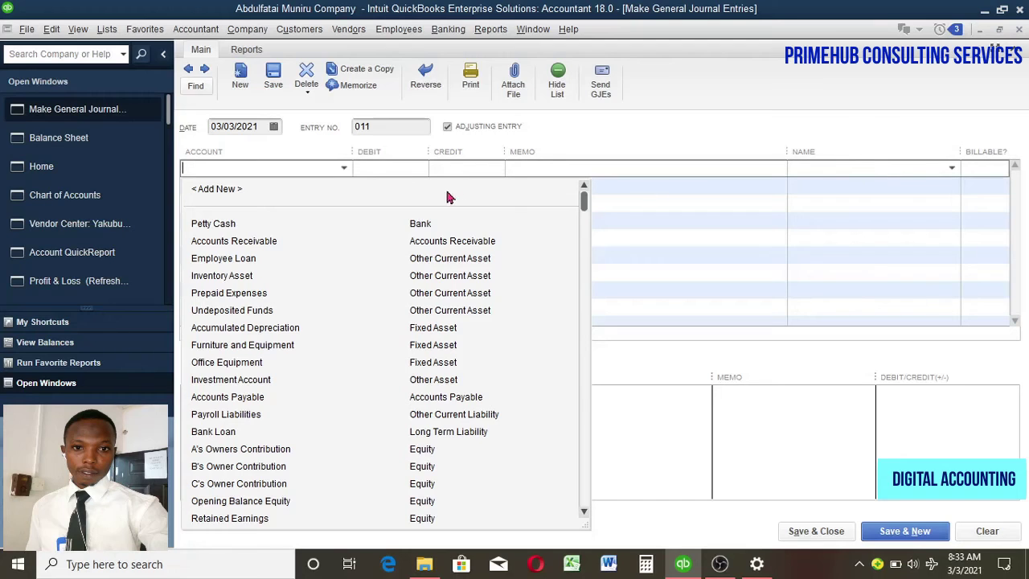
left_click(322, 229)
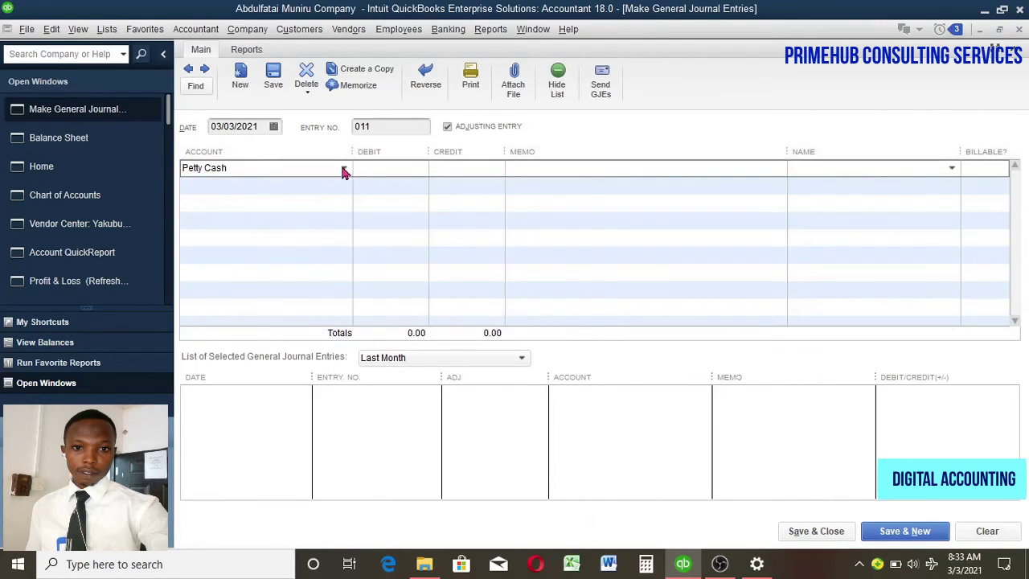
left_click(344, 170)
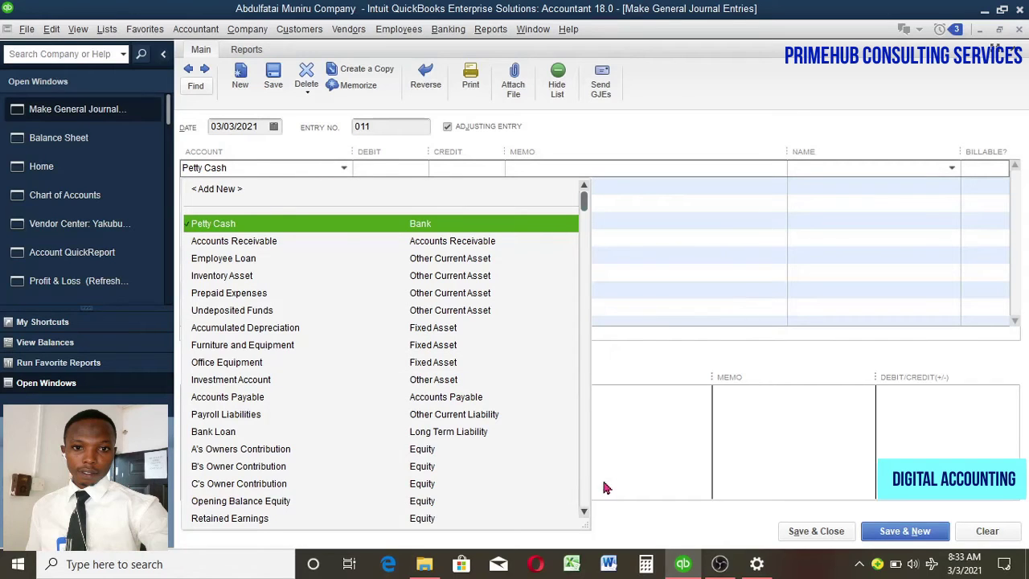
Step: Put Payroll Expenses on line one and Petty Cash on line two
scroll(588, 485, "down", 10)
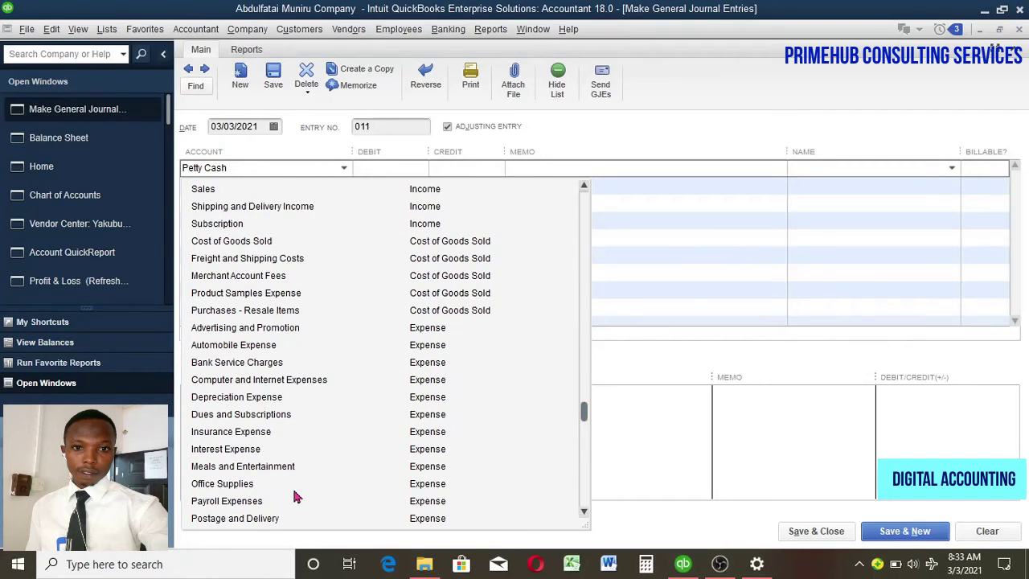
left_click(269, 501)
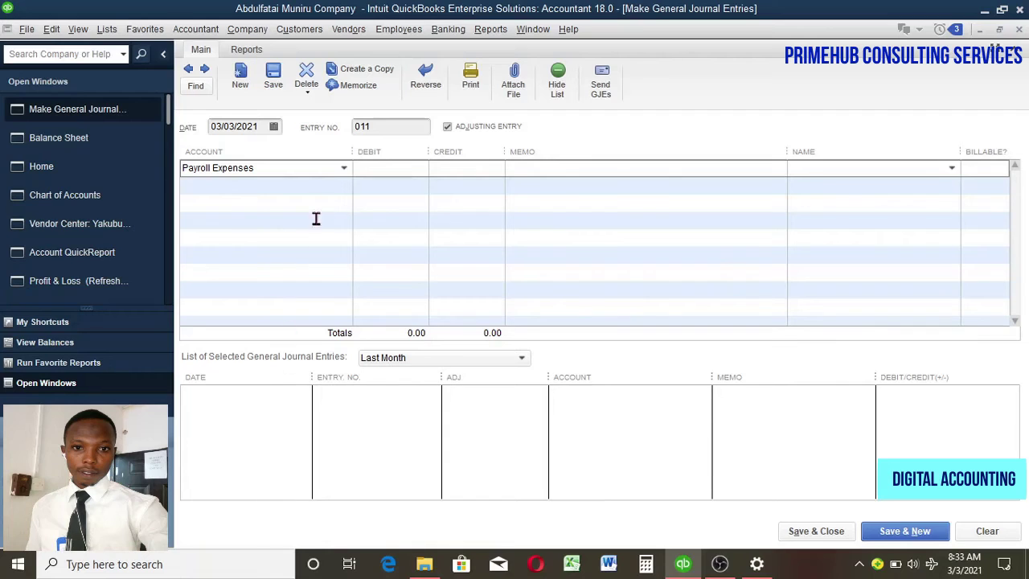
left_click(307, 186)
left_click(344, 185)
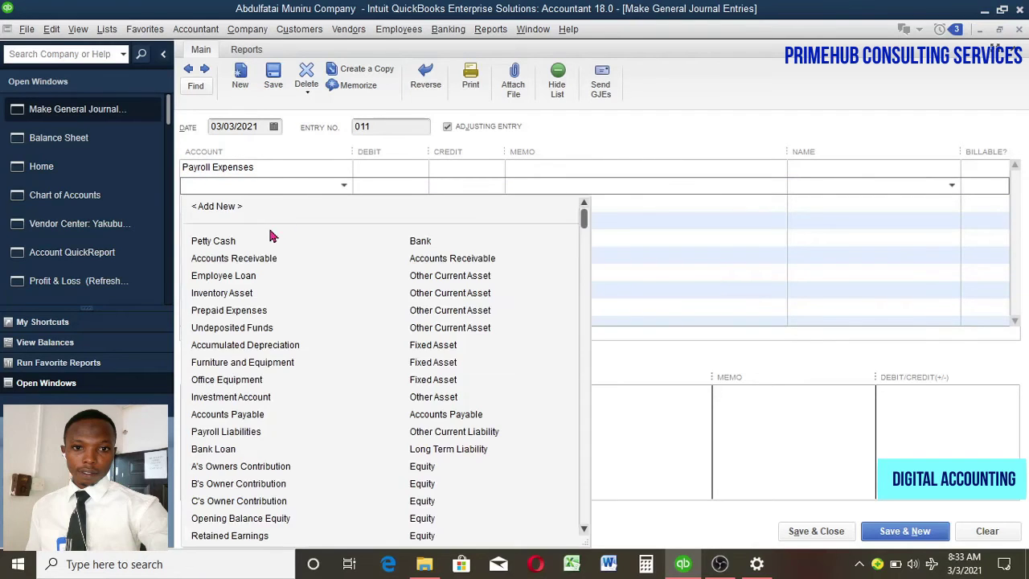
left_click(274, 244)
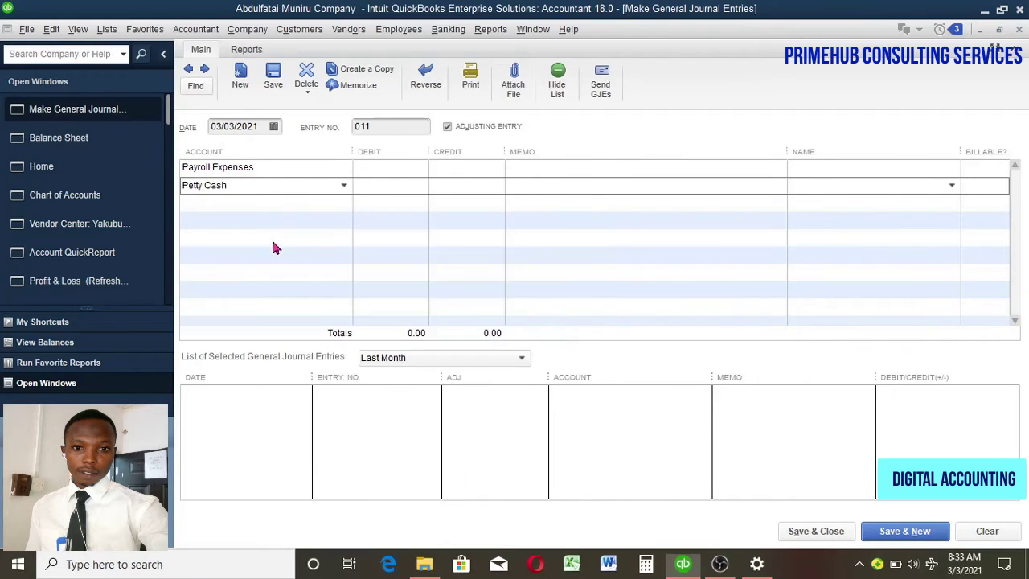
Step: Debit Payroll Expenses 2,500 and credit Petty Cash 2,500
left_click(405, 169)
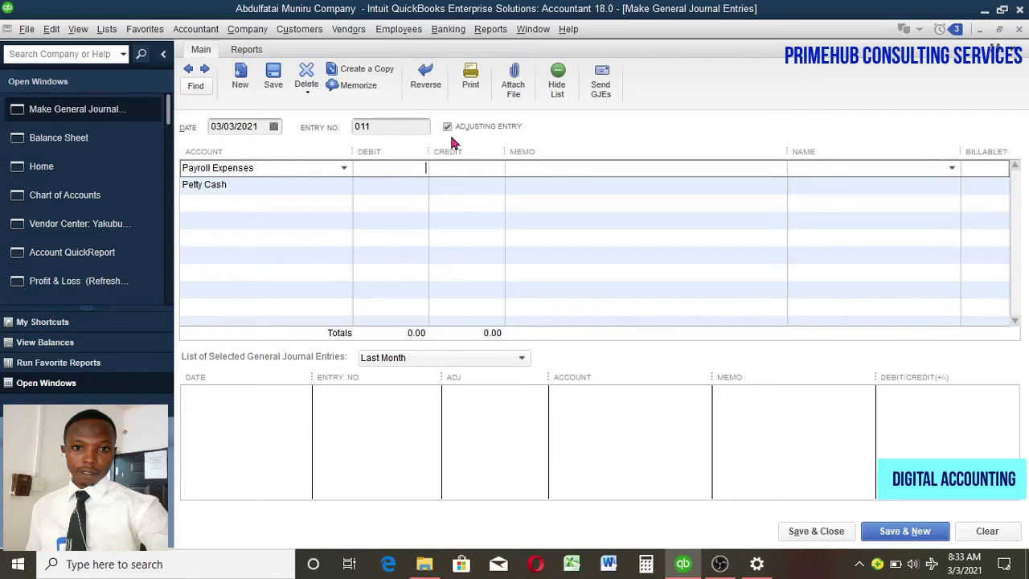
type("2500")
left_click(474, 188)
type("2500")
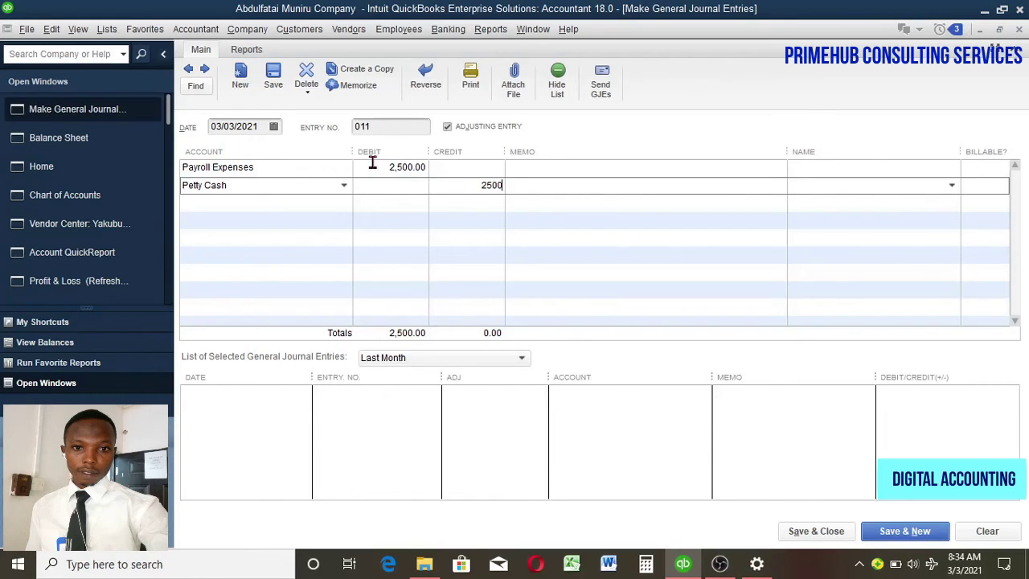
left_click(572, 170)
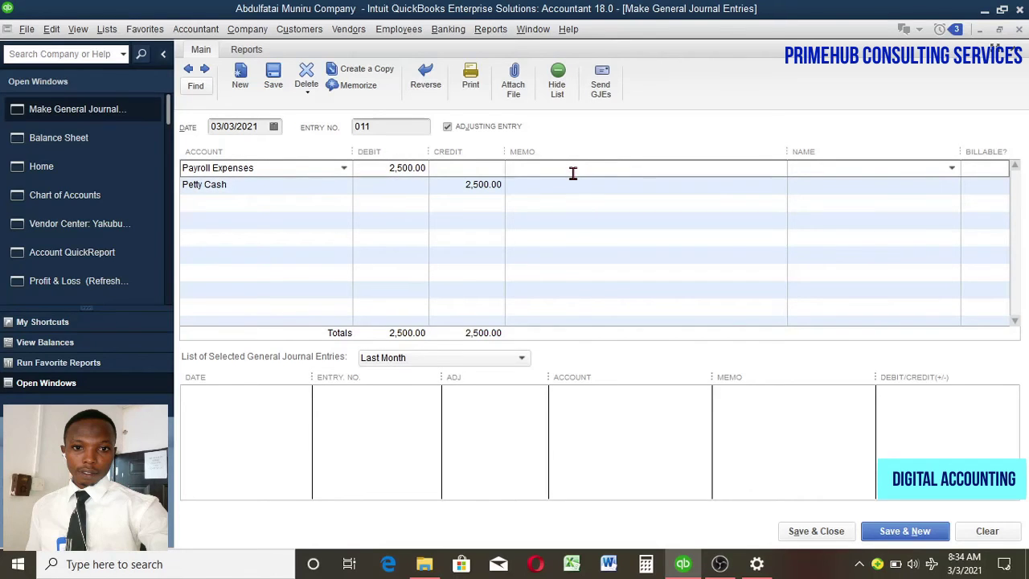
Step: Enter the memo 'Monthly Salary Less Loan' on the Payroll Expenses line and copy it to Petty Cash
type("Monthly Salary Less")
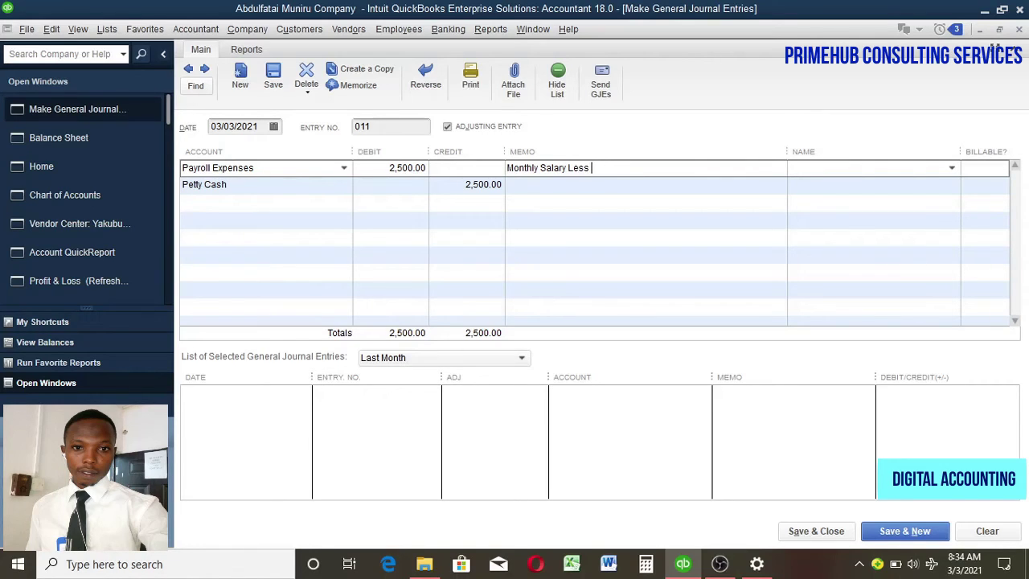
type(" Loan")
left_click_drag(668, 168, 482, 171)
key("ctrl+c")
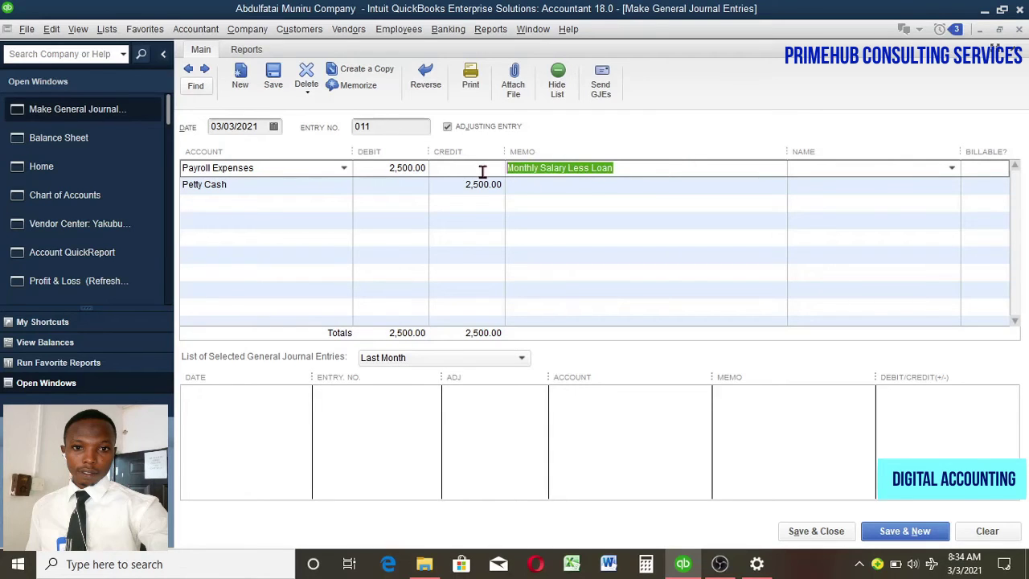
left_click(545, 184)
key("ctrl+v")
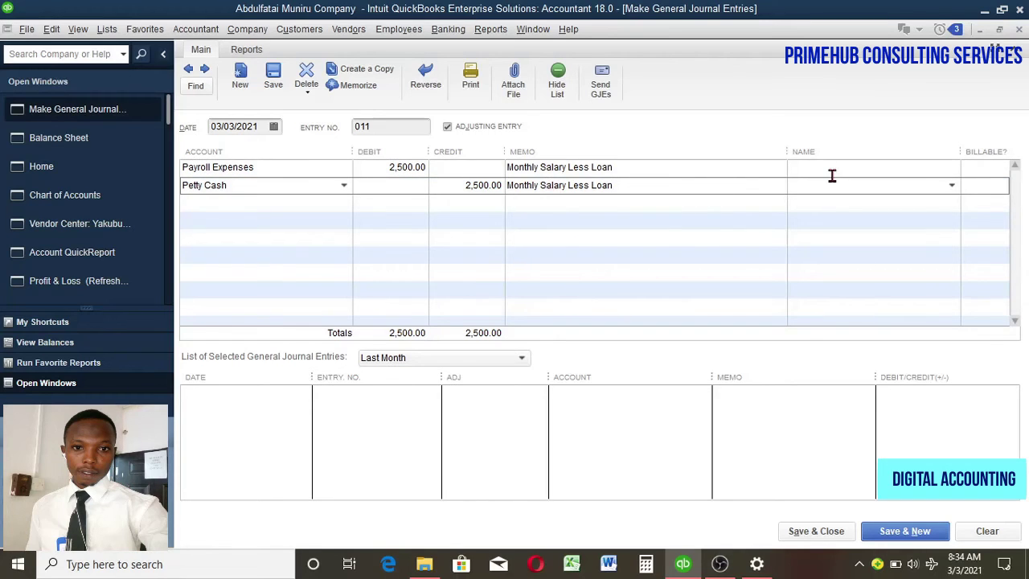
left_click(831, 174)
Step: Choose the same employee name for both the Payroll Expenses and Petty Cash lines
left_click(950, 167)
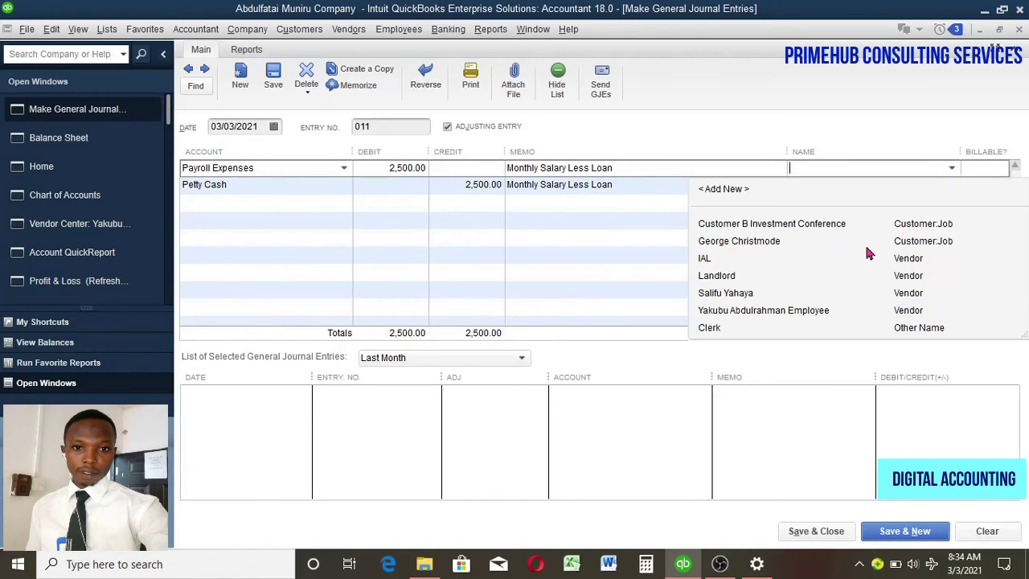
left_click(809, 312)
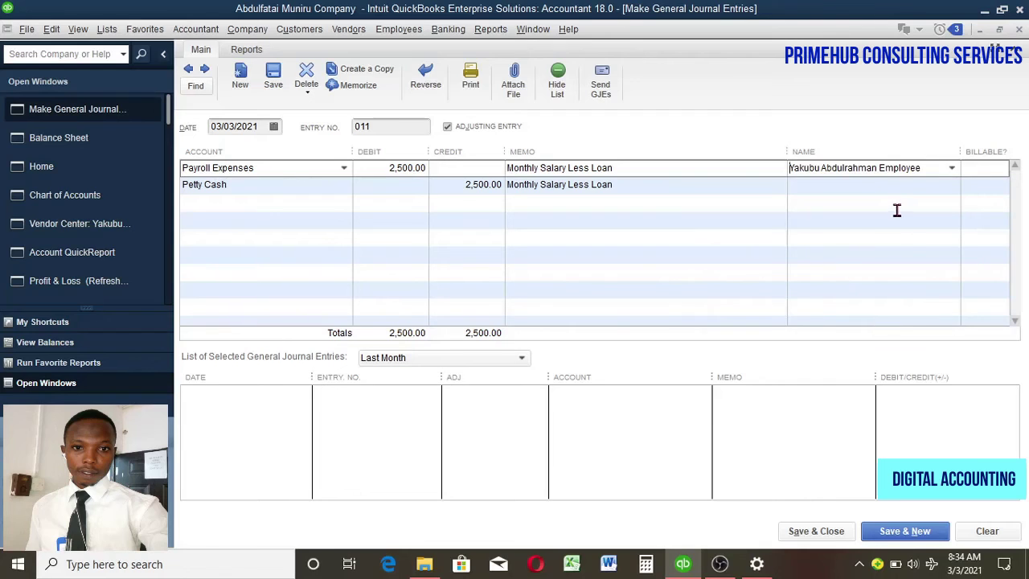
left_click(937, 184)
left_click(951, 187)
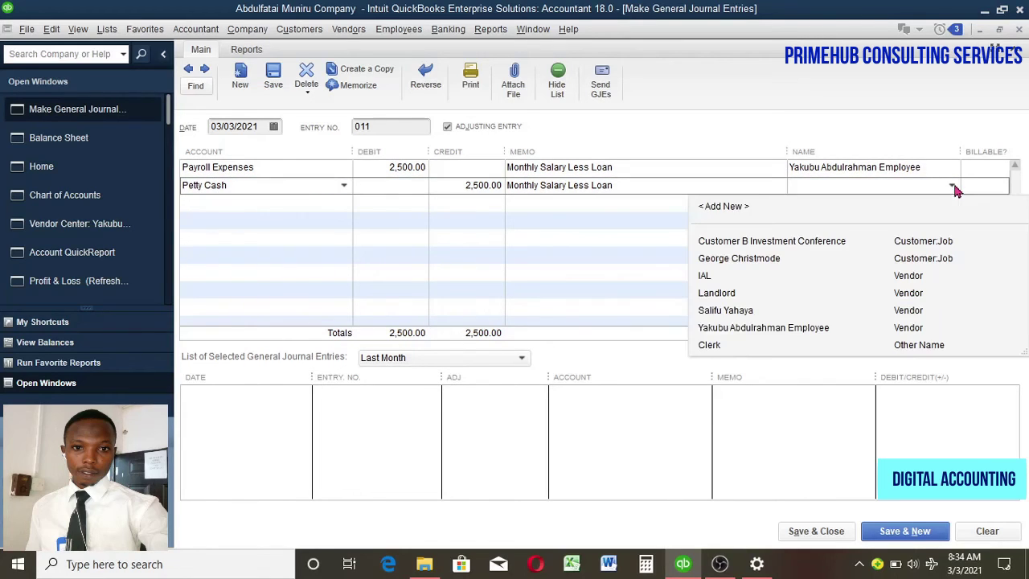
left_click(806, 330)
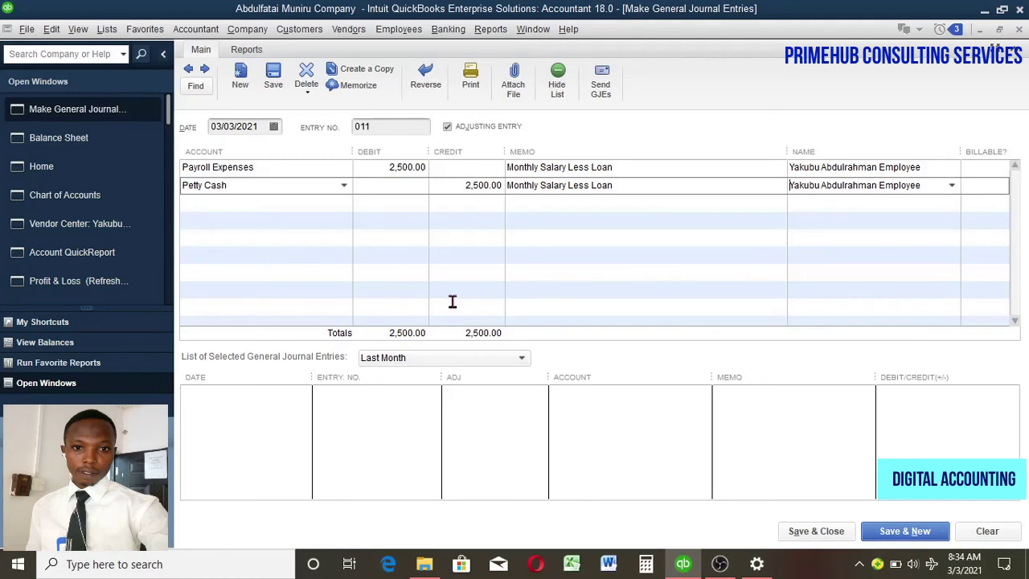
left_click(304, 202)
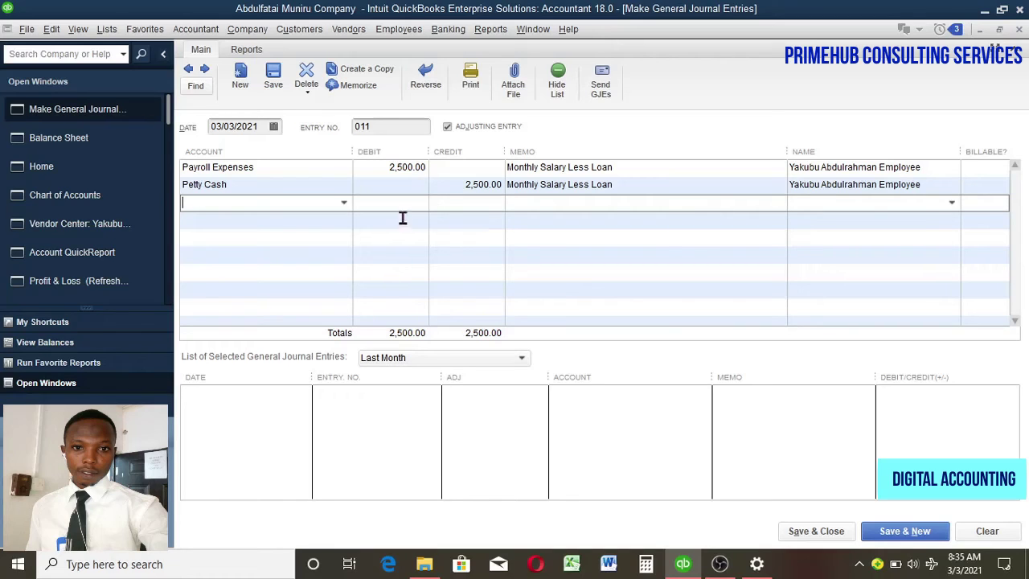
Step: Save and close entry 011, then refresh the Balance Sheet to include it
left_click(820, 530)
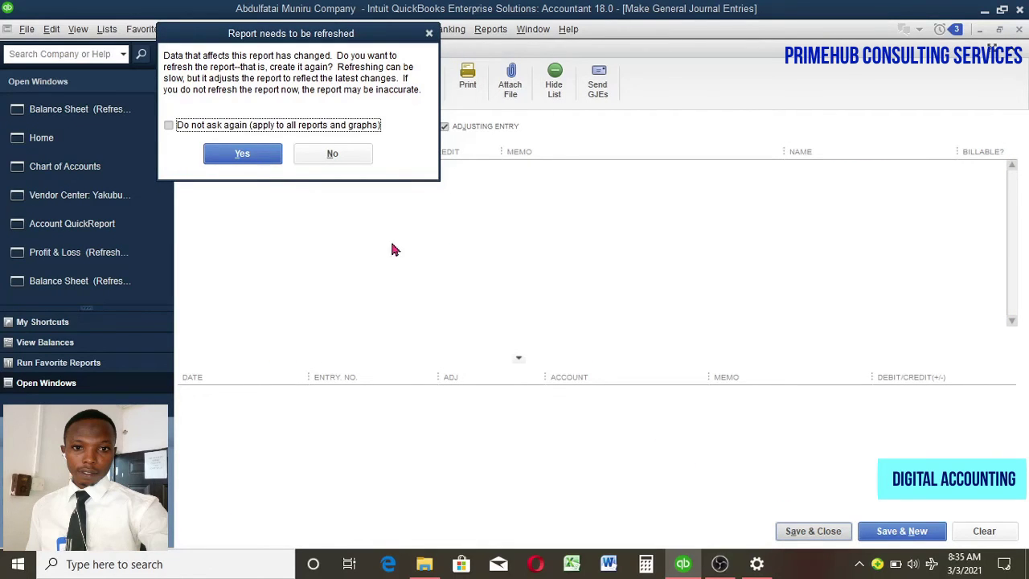
left_click(257, 154)
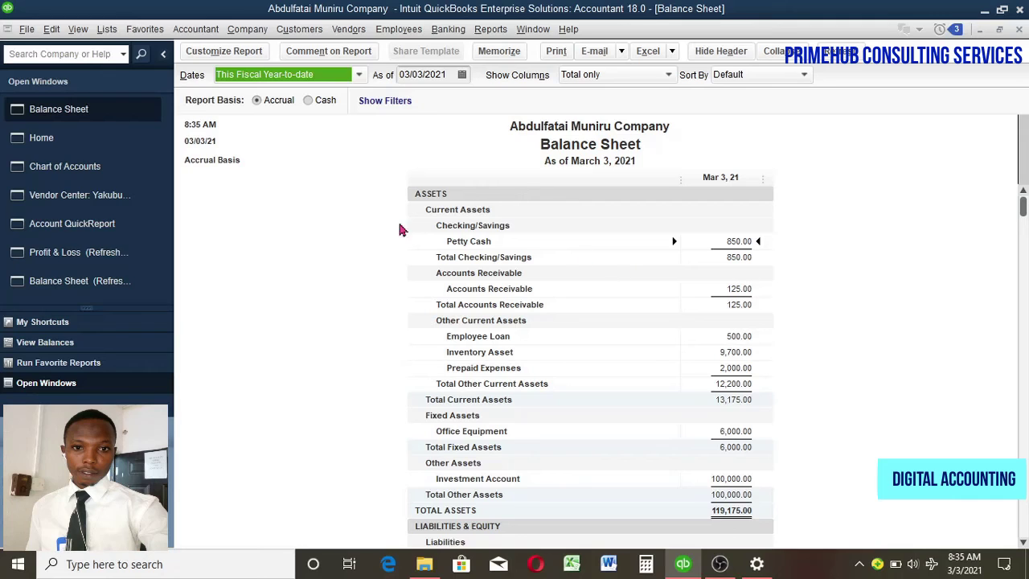
Step: Run the Profit & Loss Standard report from Company & Financial reports
left_click(490, 29)
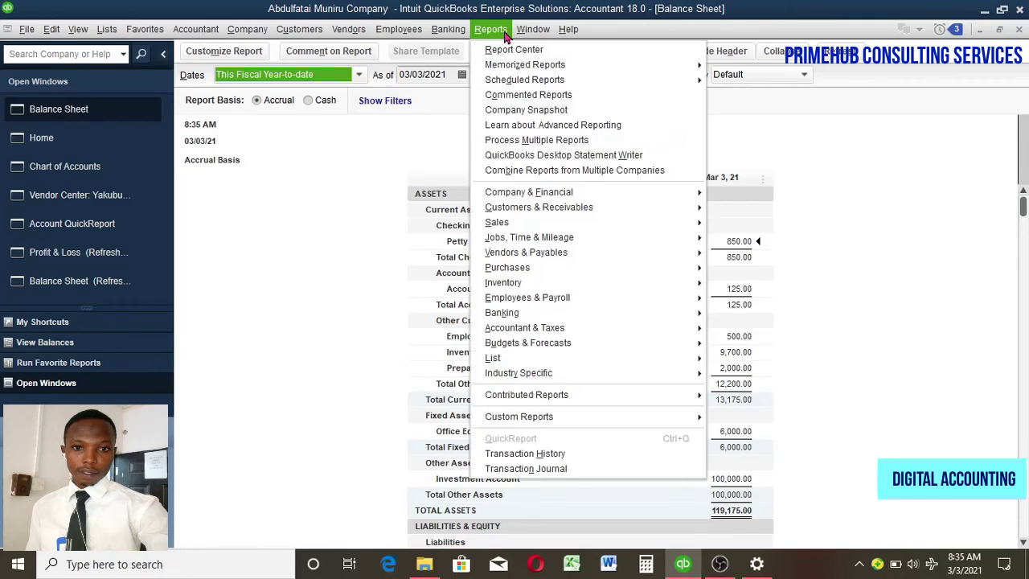
mouse_move(664, 199)
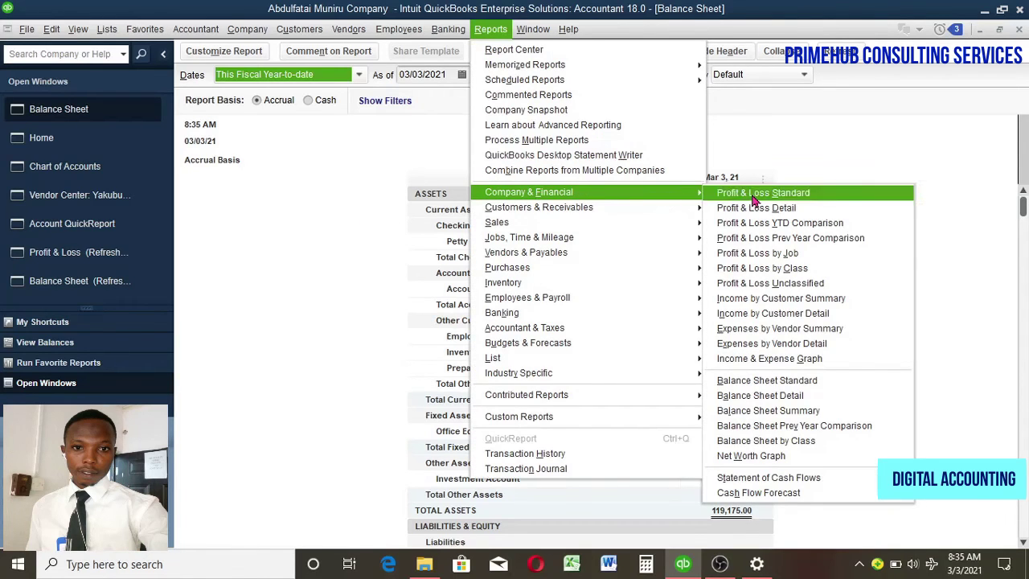
left_click(752, 195)
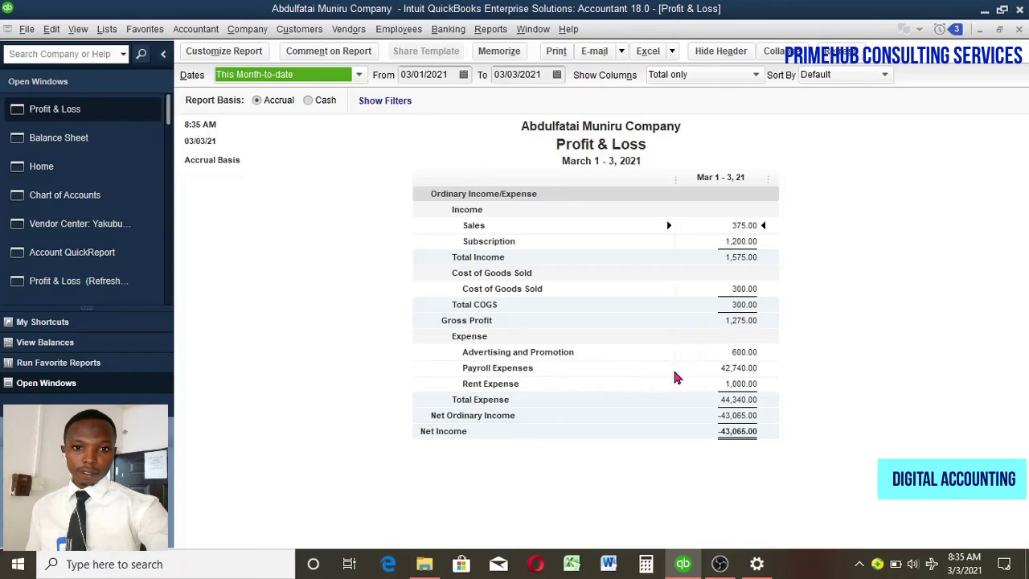
left_click(463, 73)
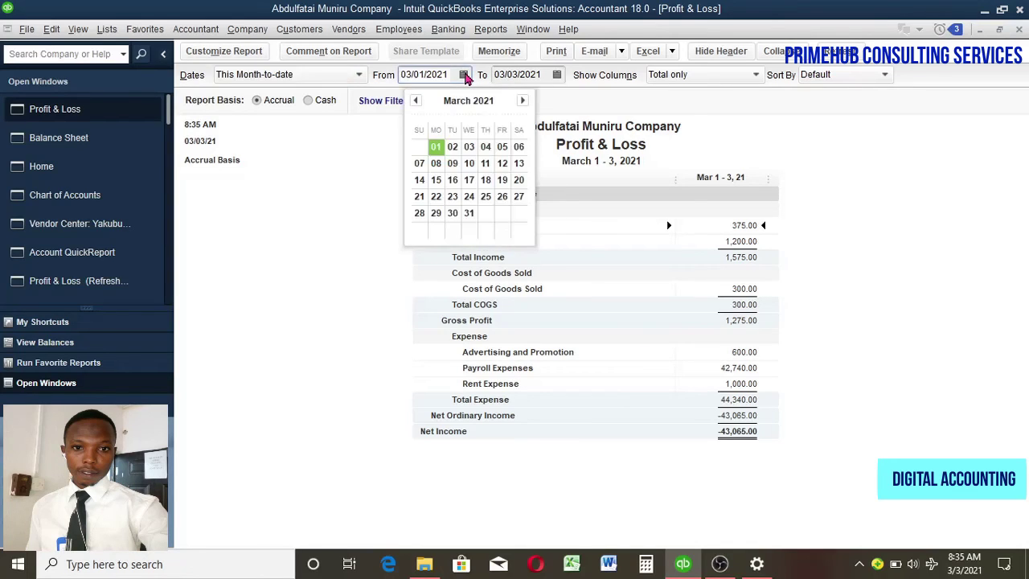
key("Escape")
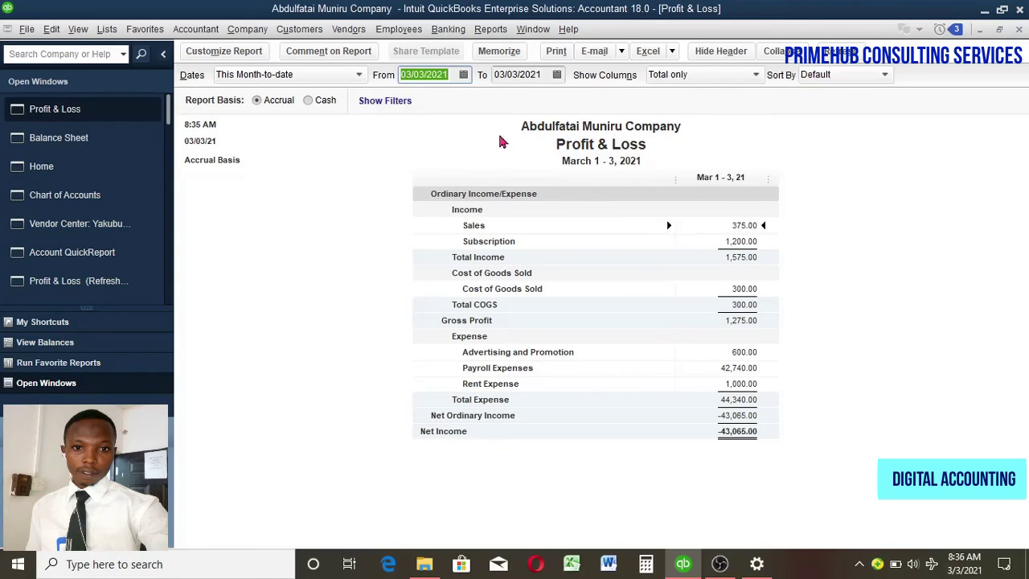
left_click(836, 50)
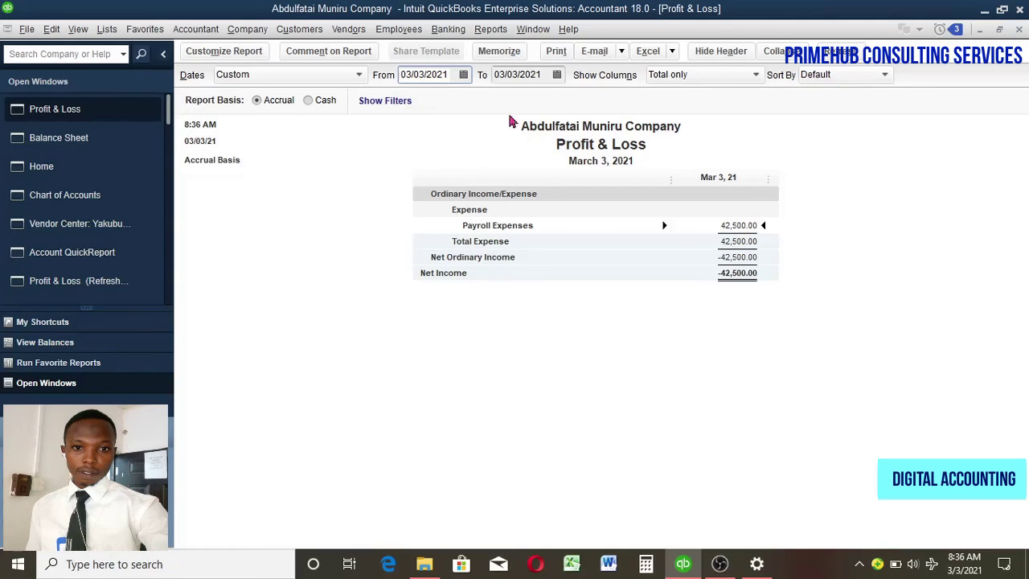
left_click(462, 74)
left_click(432, 146)
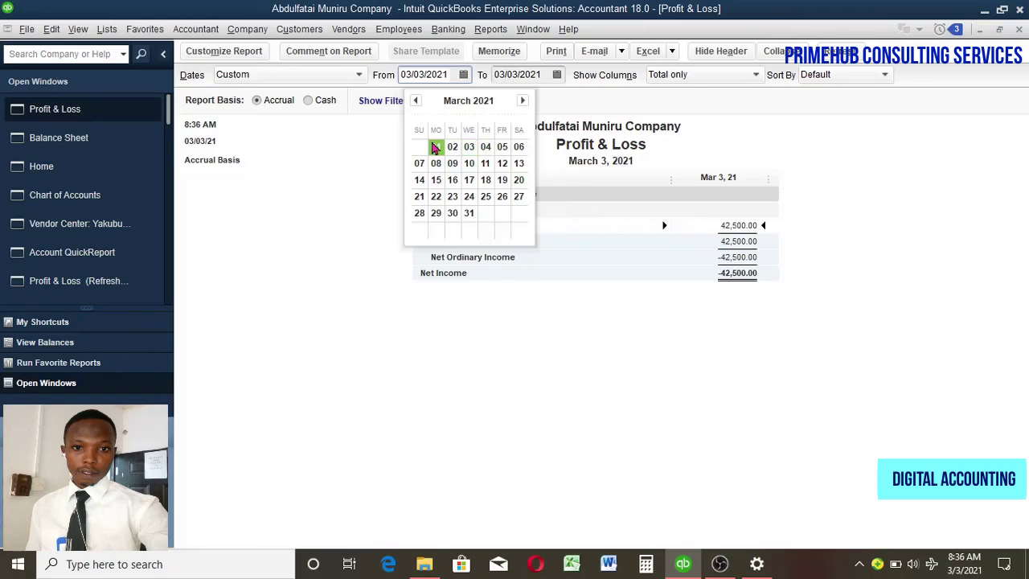
left_click(849, 58)
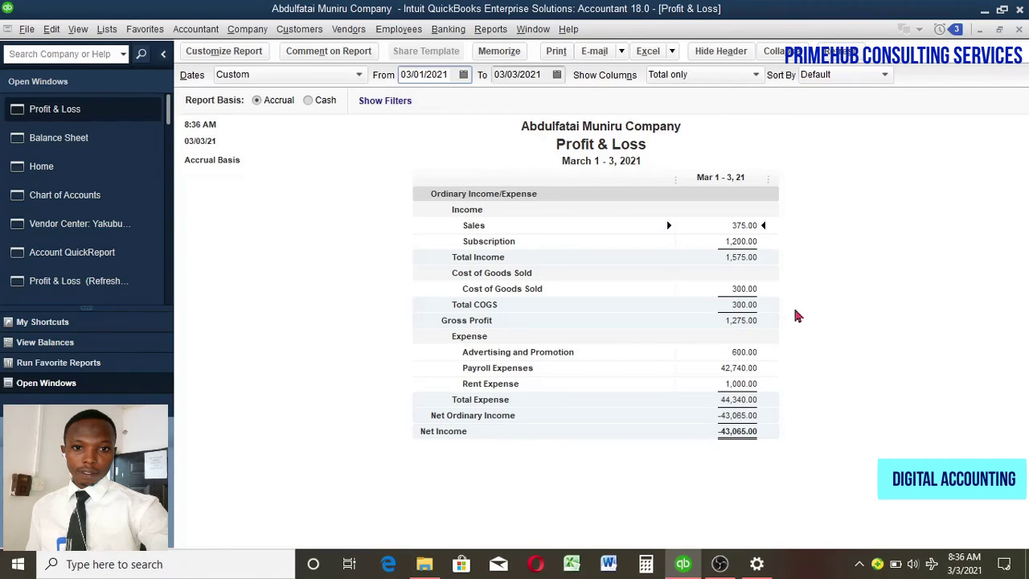
Step: QuickZoom into Payroll Expenses to list entries 007, 009 and 011 totaling 42,740.00
double_click(741, 369)
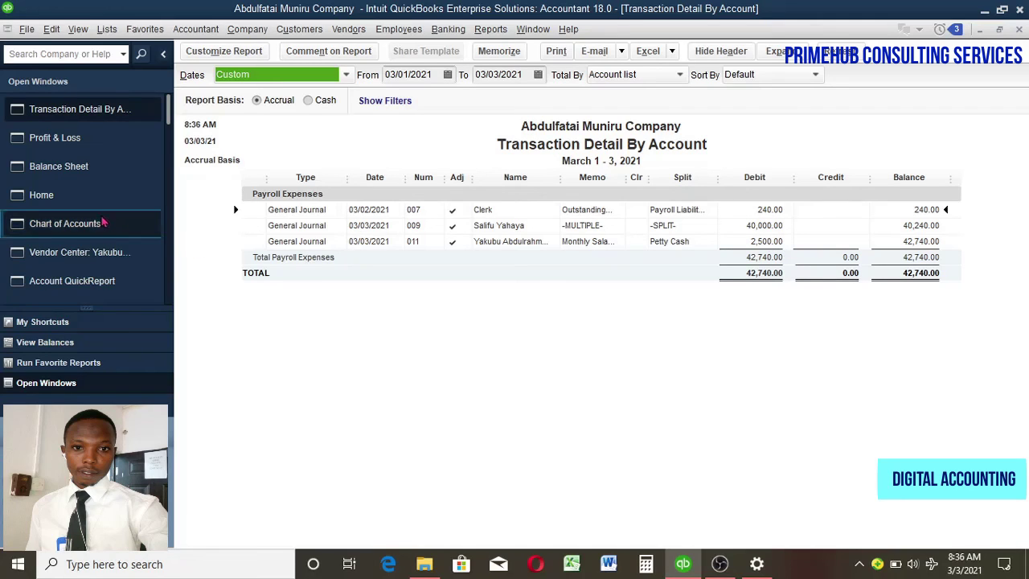
left_click(246, 30)
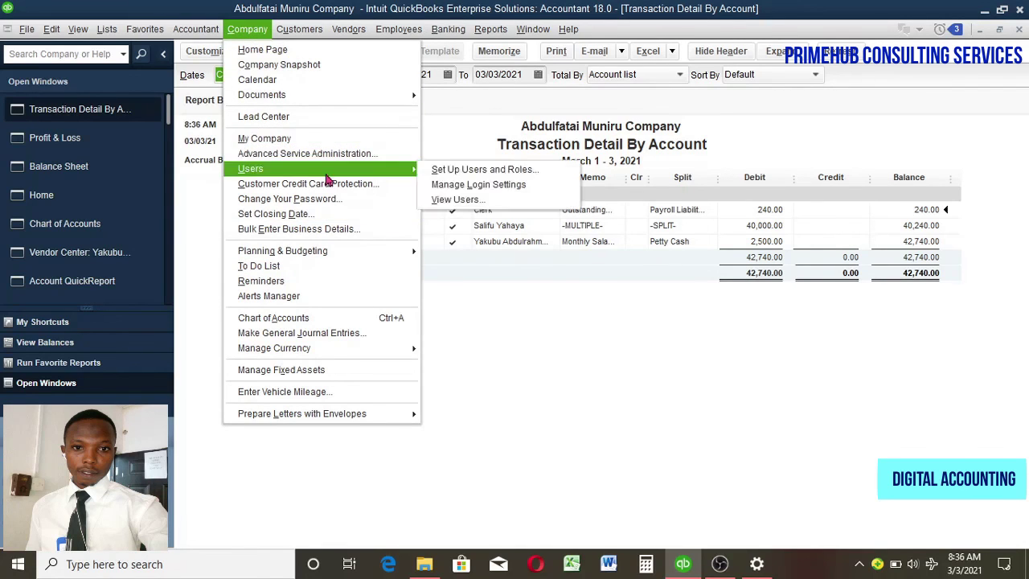
Step: Start adjusting entry 012 with Payroll Expenses on line one and Employee Loan on line two
left_click(352, 334)
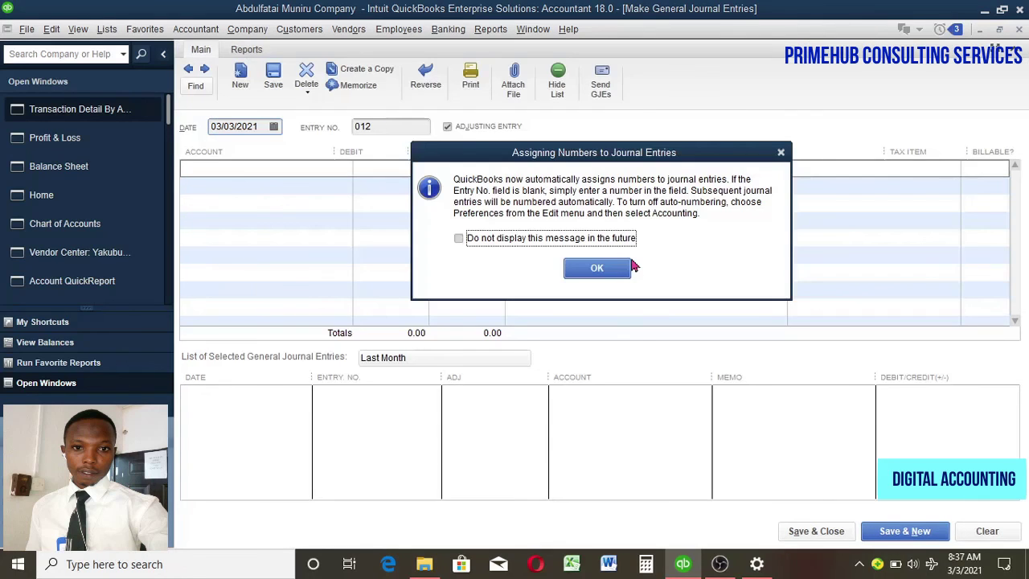
left_click(619, 268)
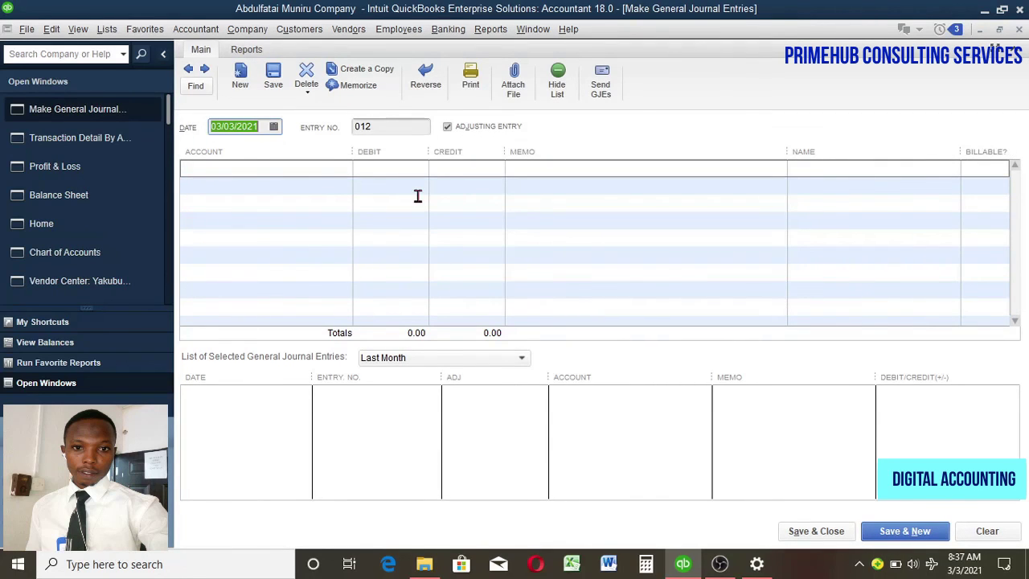
left_click(325, 169)
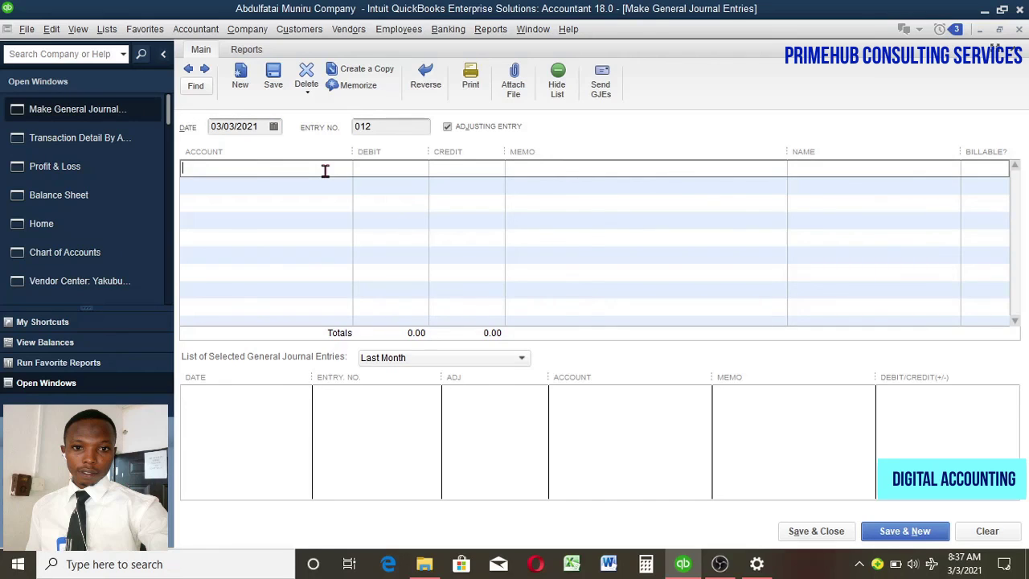
left_click(341, 171)
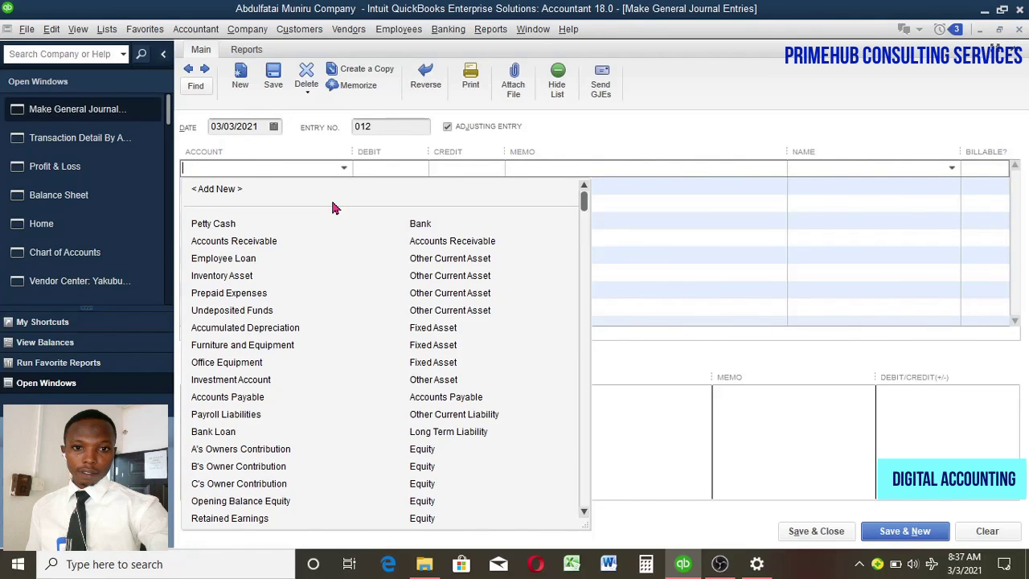
left_click(586, 482)
left_click(249, 502)
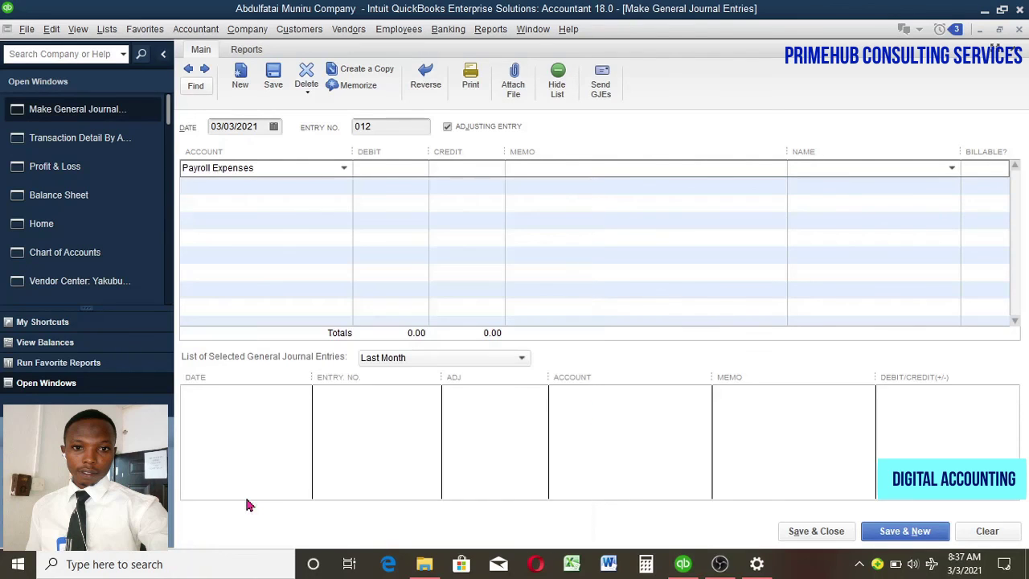
left_click(308, 185)
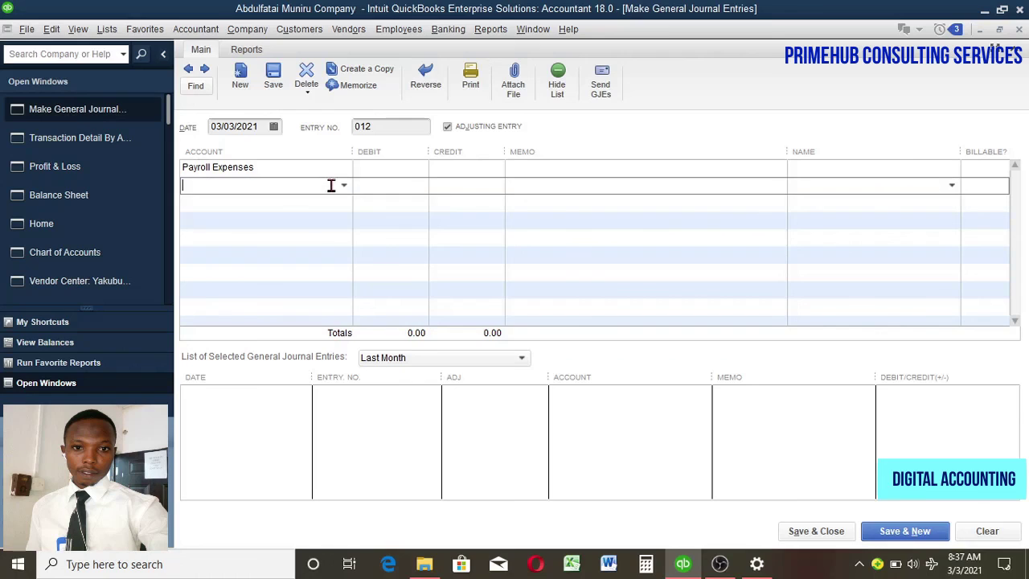
left_click(344, 186)
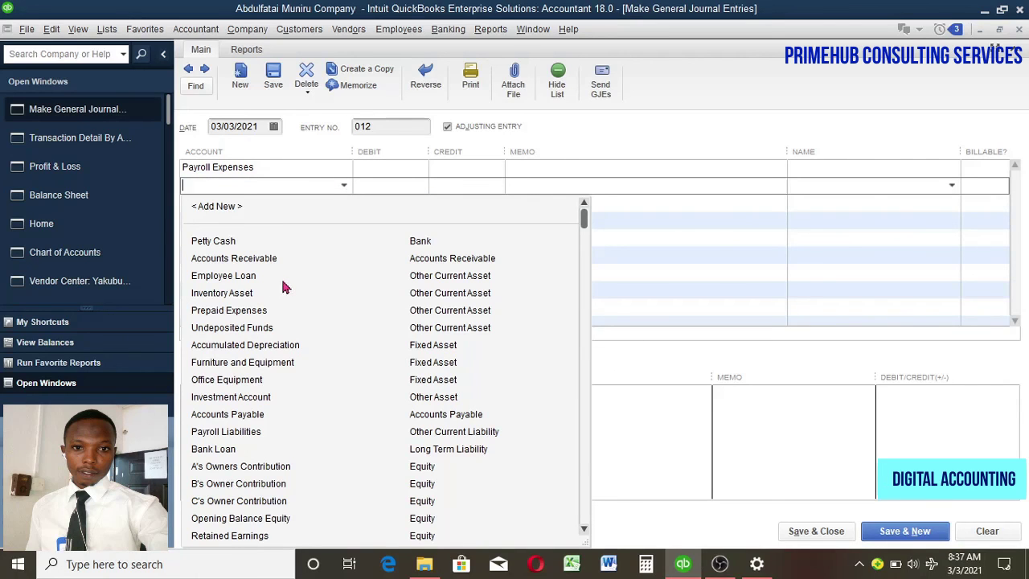
left_click(255, 276)
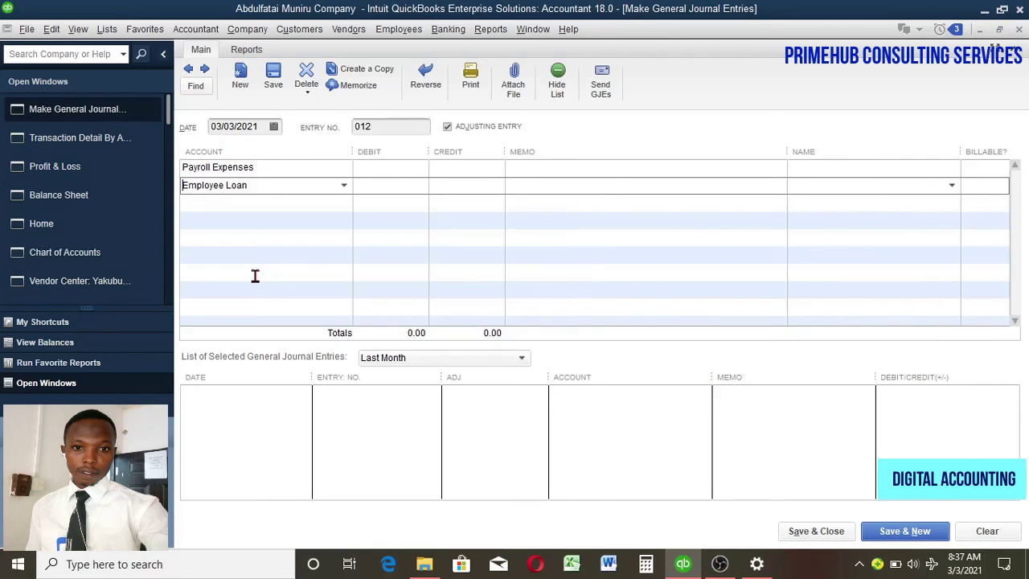
Step: Debit Payroll Expenses 500 and credit Employee Loan 500
left_click(412, 167)
type("500")
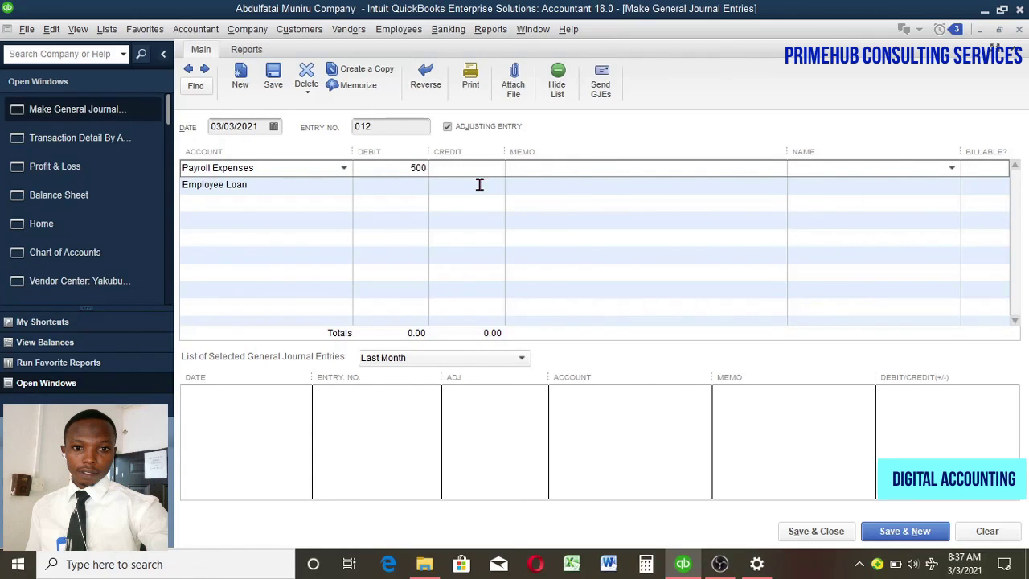
left_click(479, 185)
type("500")
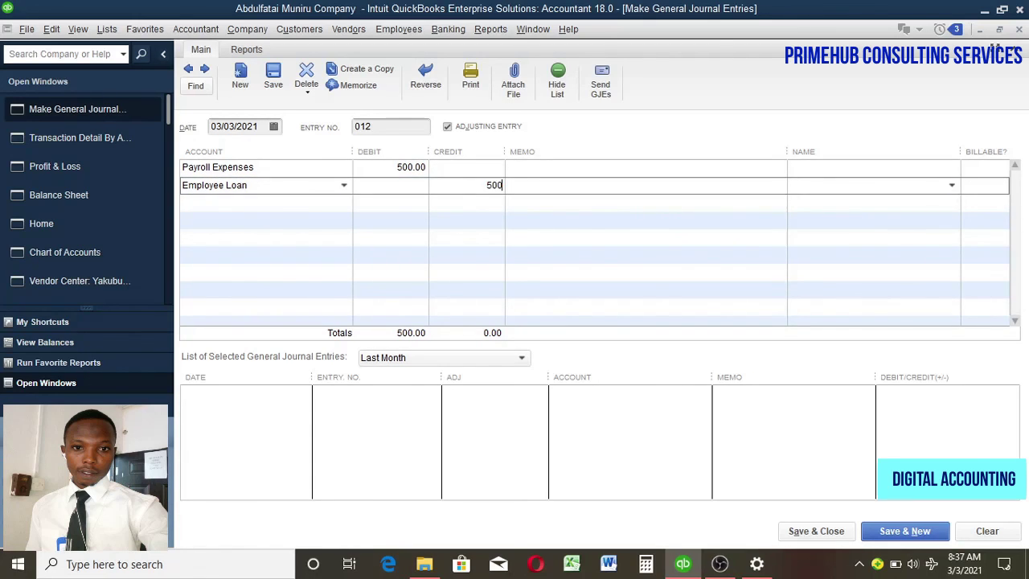
left_click(552, 170)
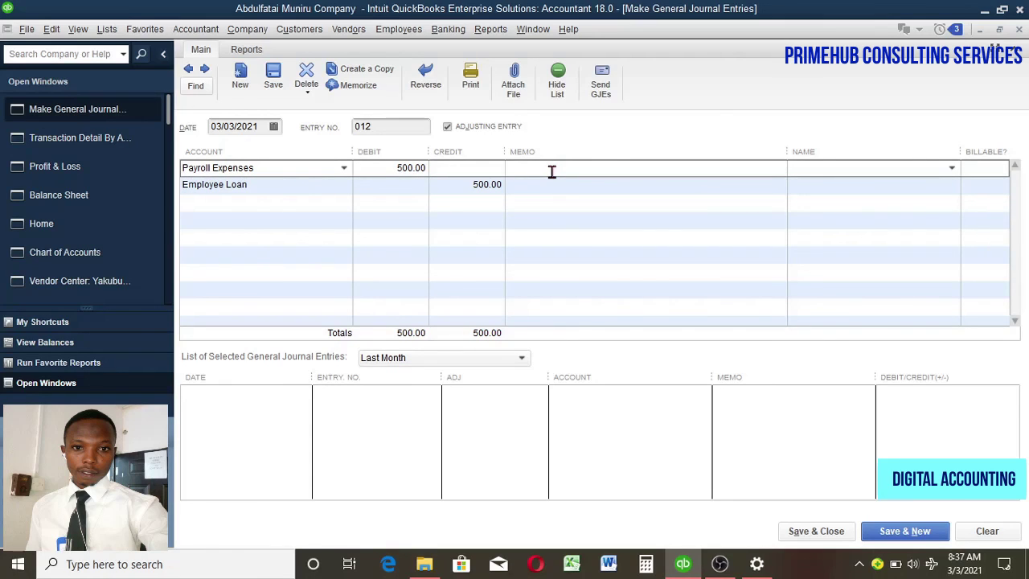
Step: Enter the memo 'Transfer of loan to payroll' on the Payroll Expenses line and select it
type("TRansfer")
key("BackSpace")
type("r")
type(" of loan to payroll")
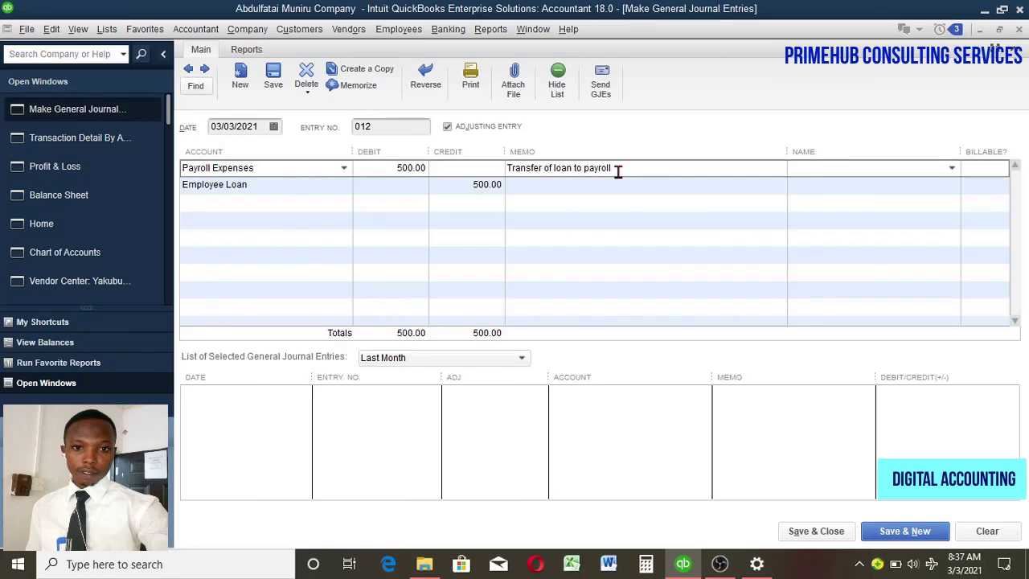
left_click_drag(614, 169, 511, 171)
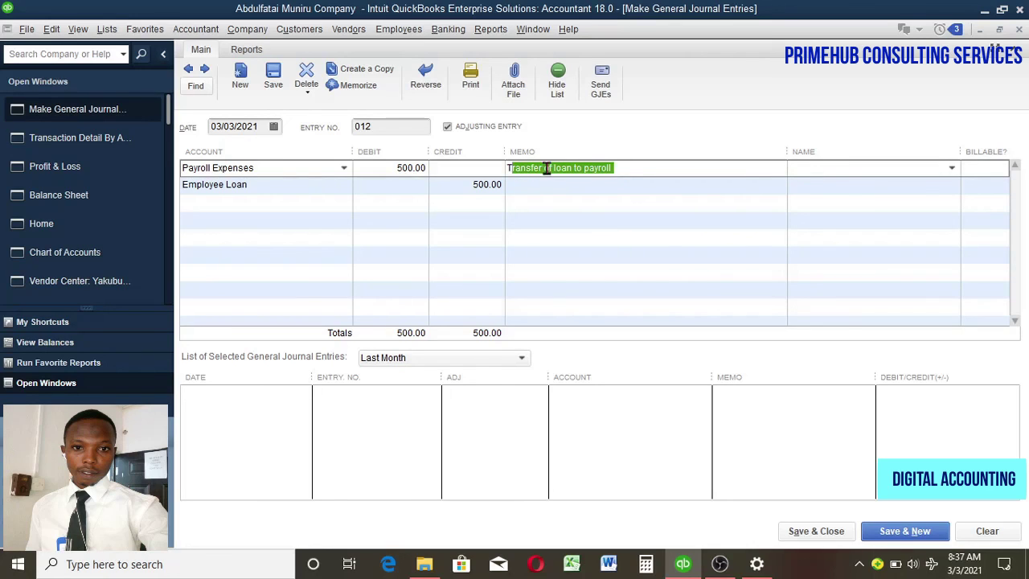
key("shift+Home")
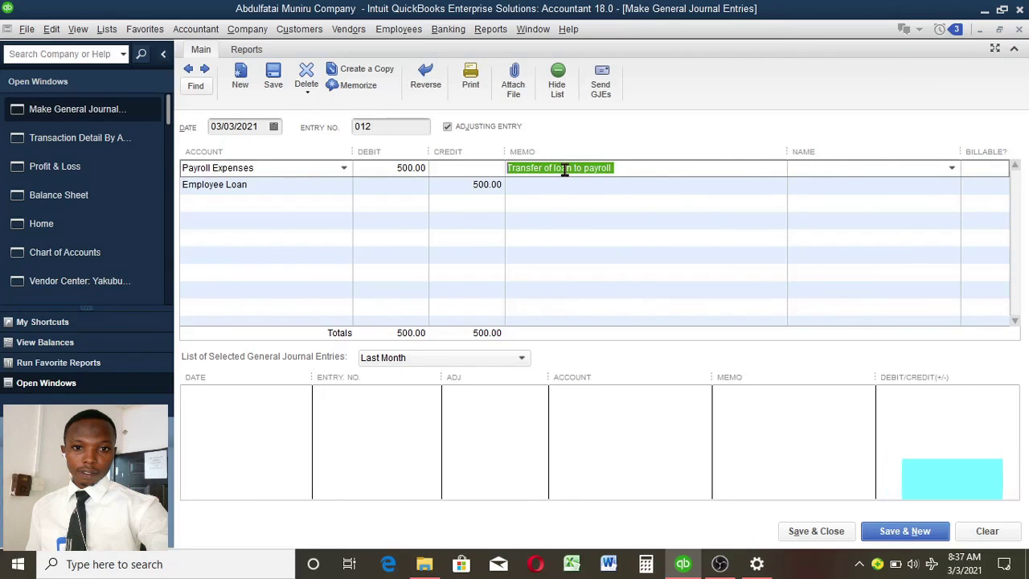